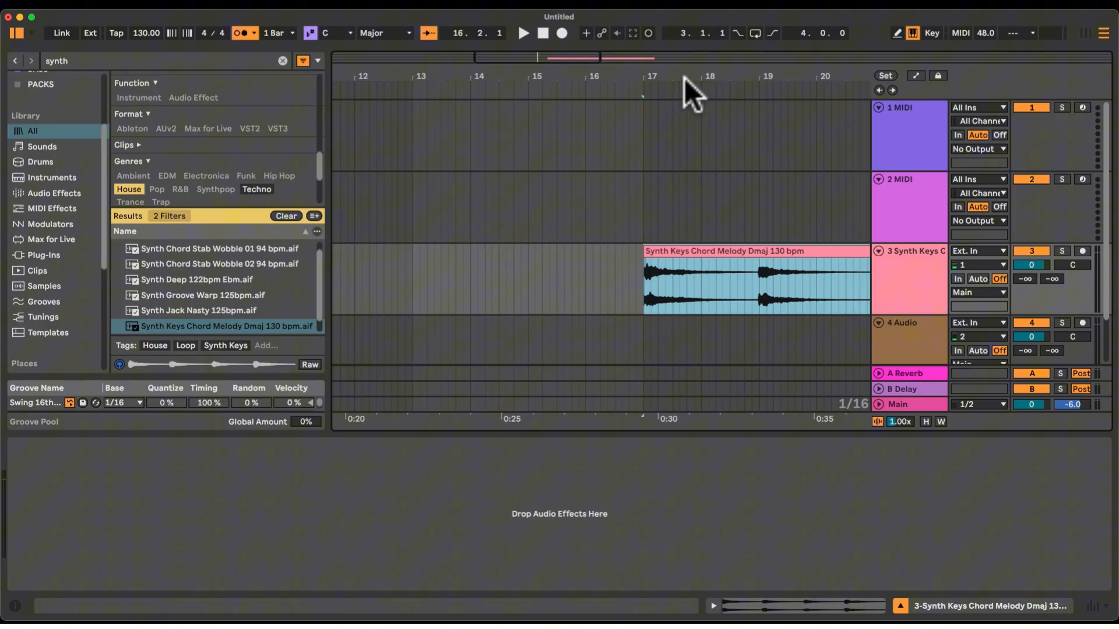
Play the synth keys chord loop from bar 17 and turn off the metronome.
drag(689, 86, 492, 200)
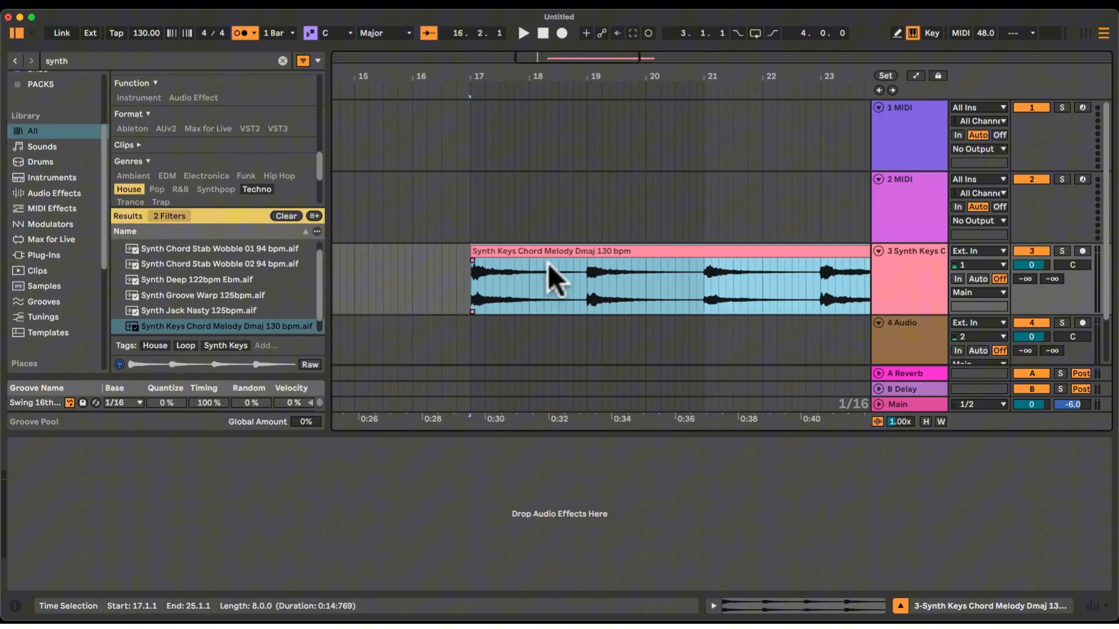
key(space)
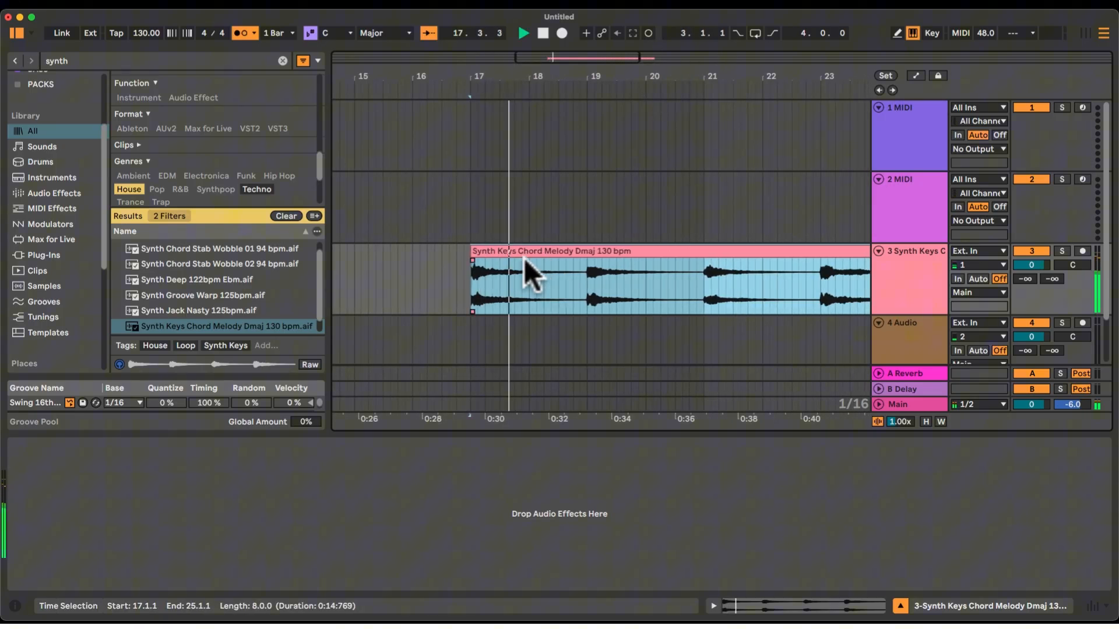
click(242, 31)
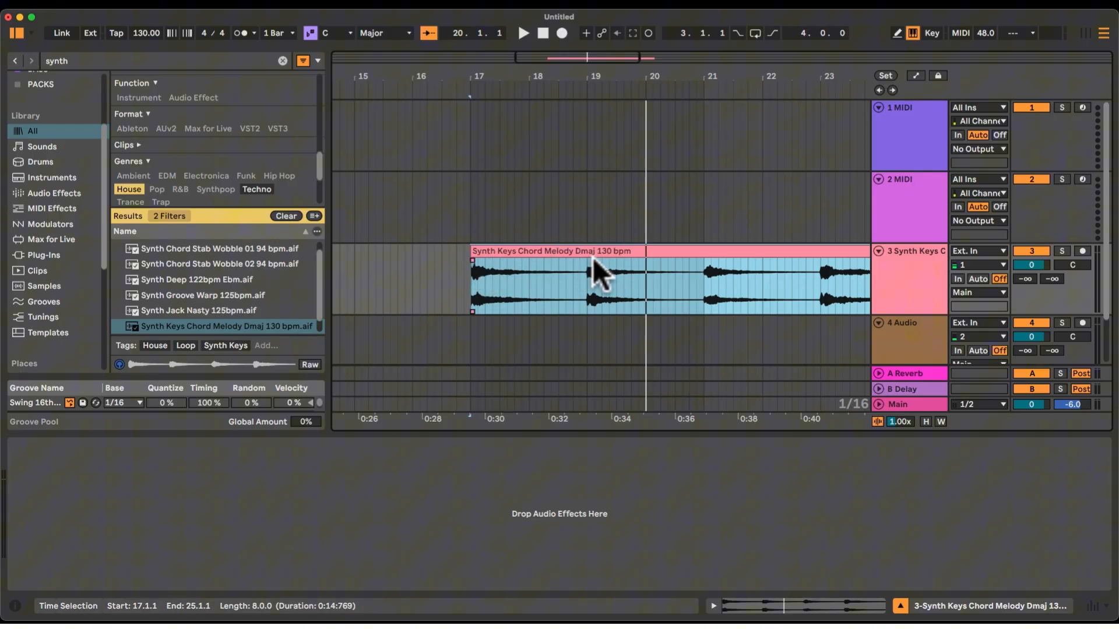
Set the scale's root note to D and play the synth loop from 17.1.1.
click(350, 32)
click(336, 70)
click(469, 200)
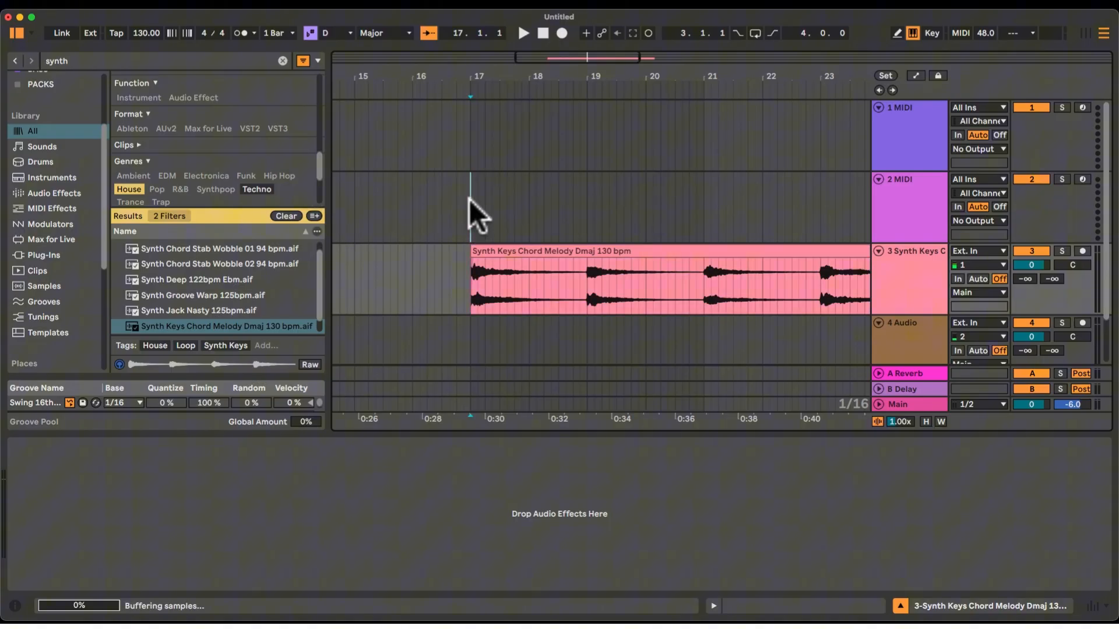
key(space)
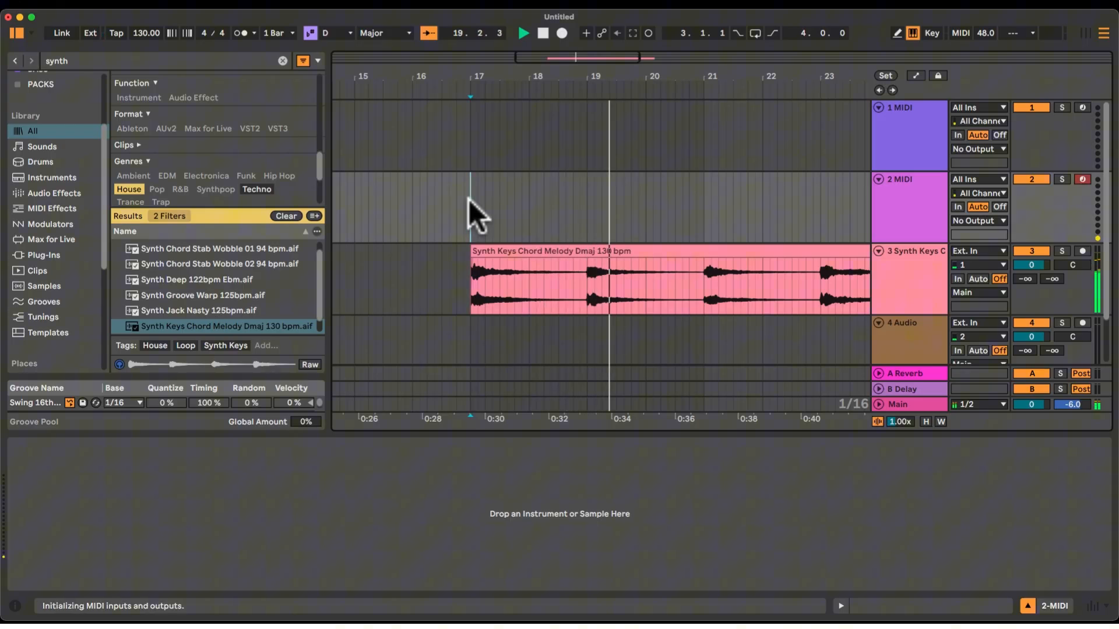
key(space)
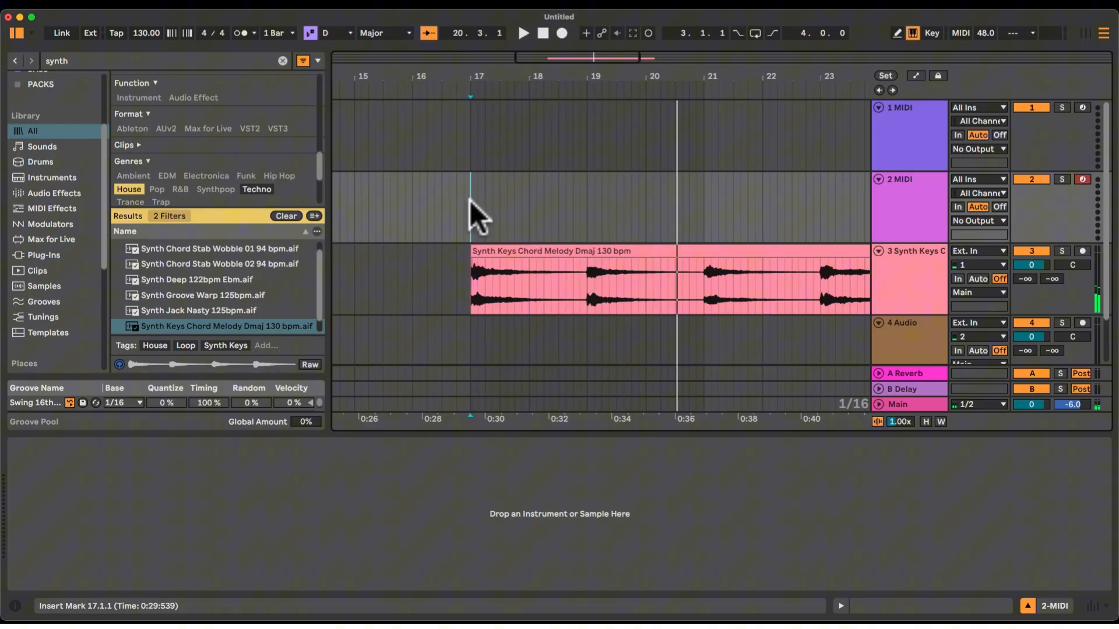
Choose the fixed 1/16 arrangement grid and place the insert marker on the second chord at 19.1.1.
drag(575, 69, 580, 75)
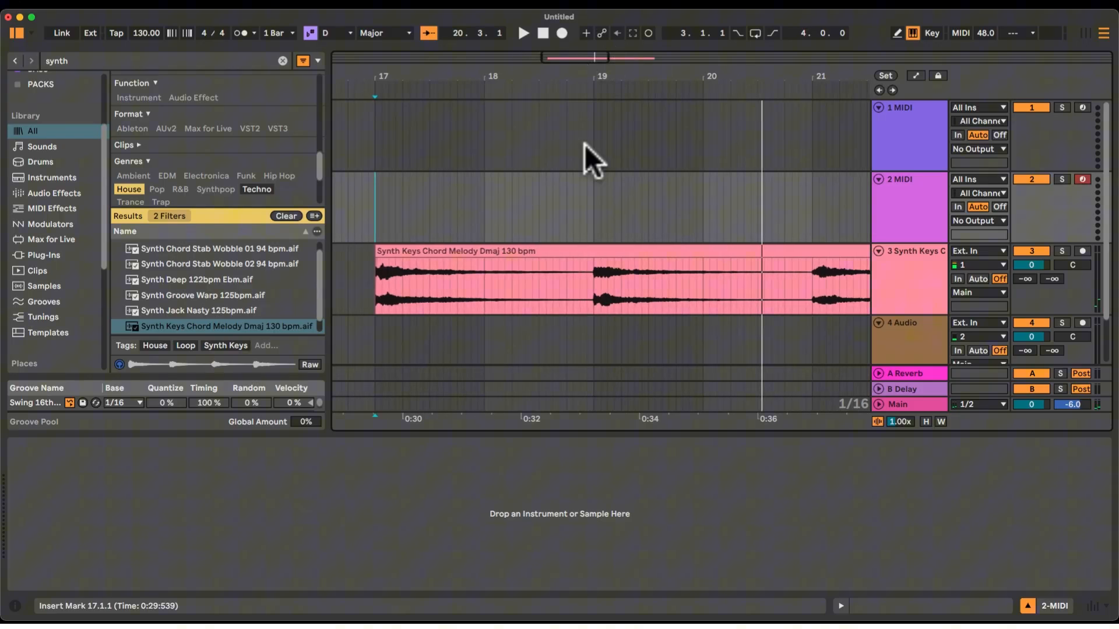
right_click(506, 203)
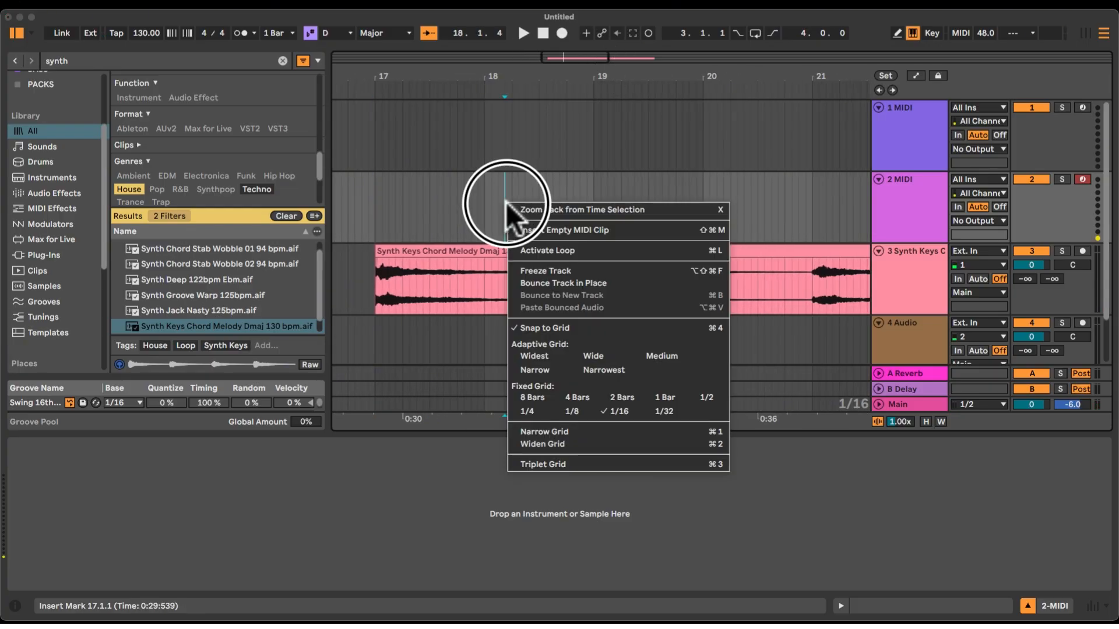
click(615, 412)
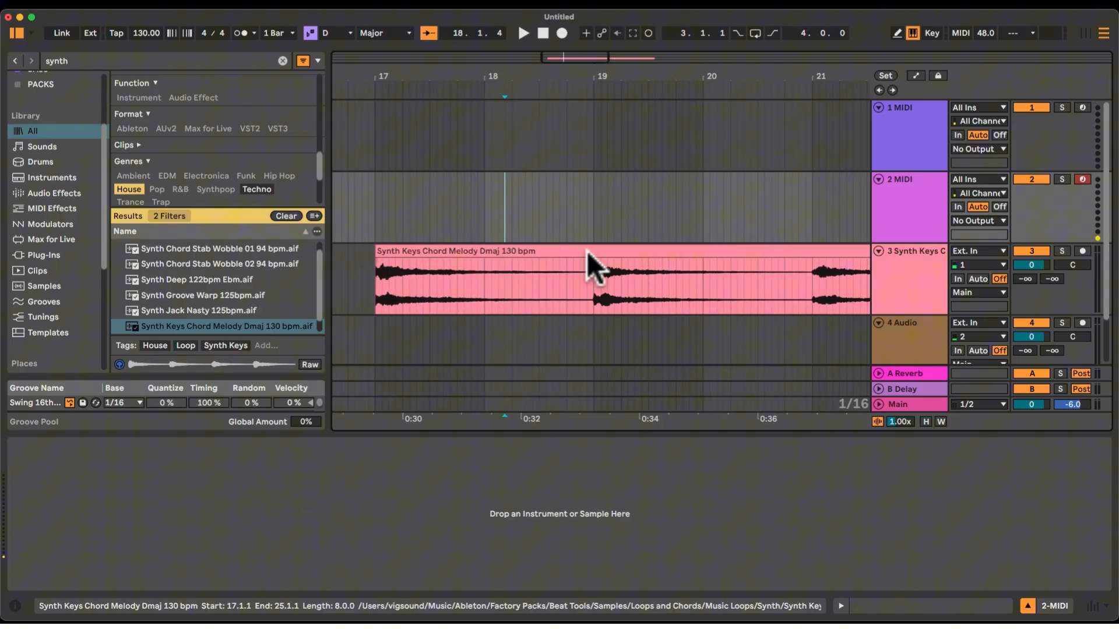
click(592, 283)
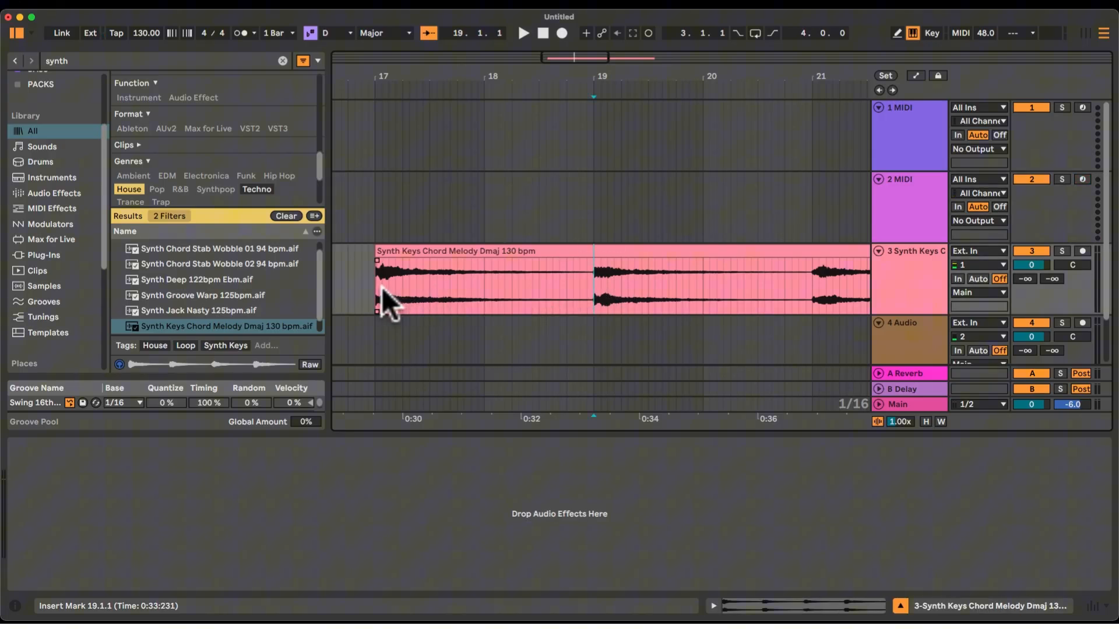
Try duplicating the first chord's opening three sixteenths, 17.1.1 to 17.1.4, and undo the duplication after listening.
drag(388, 79, 479, 82)
drag(453, 285, 487, 285)
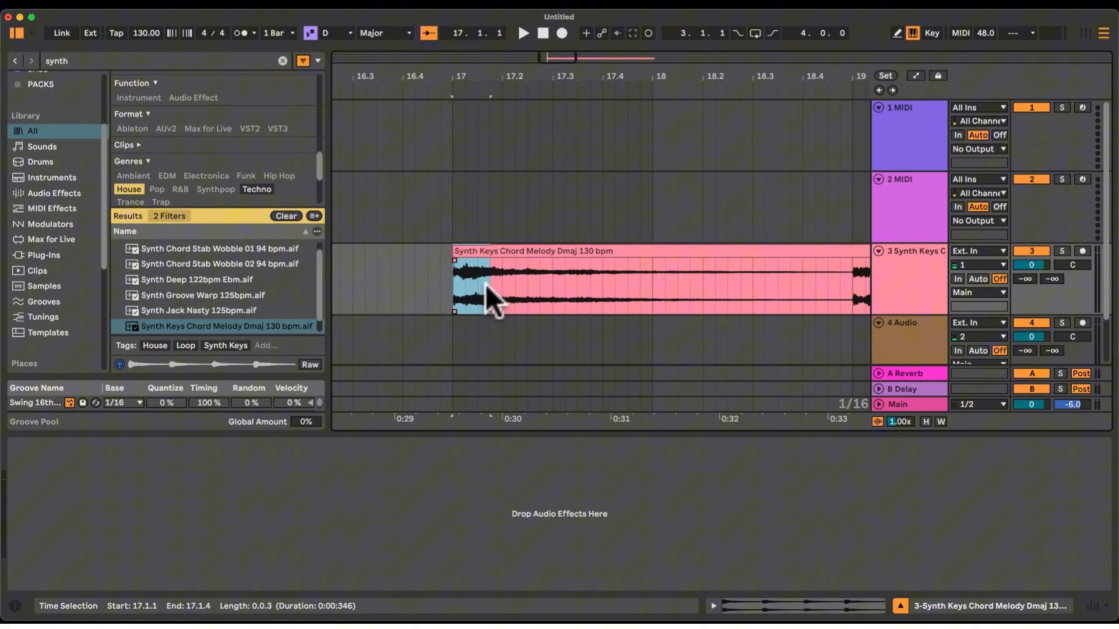
key(super+d)
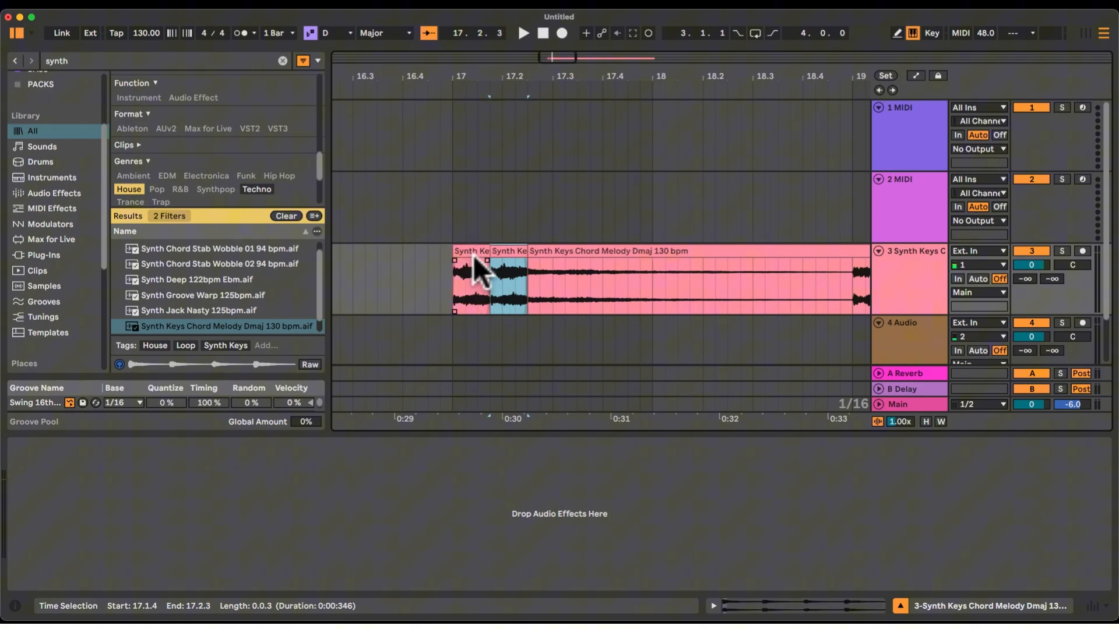
click(450, 230)
key(space)
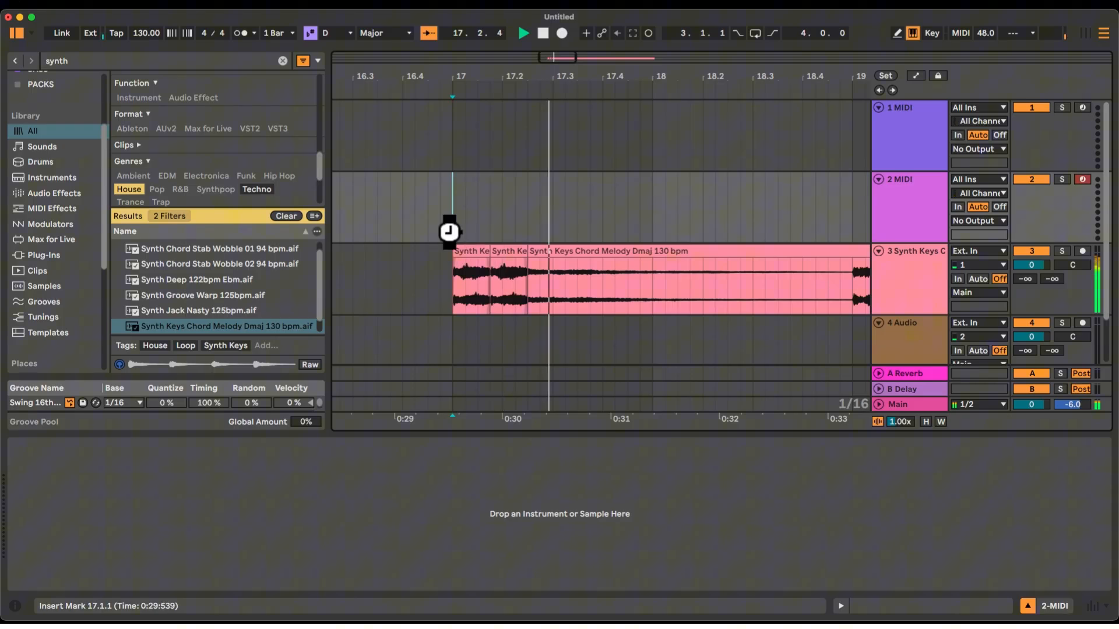
key(space)
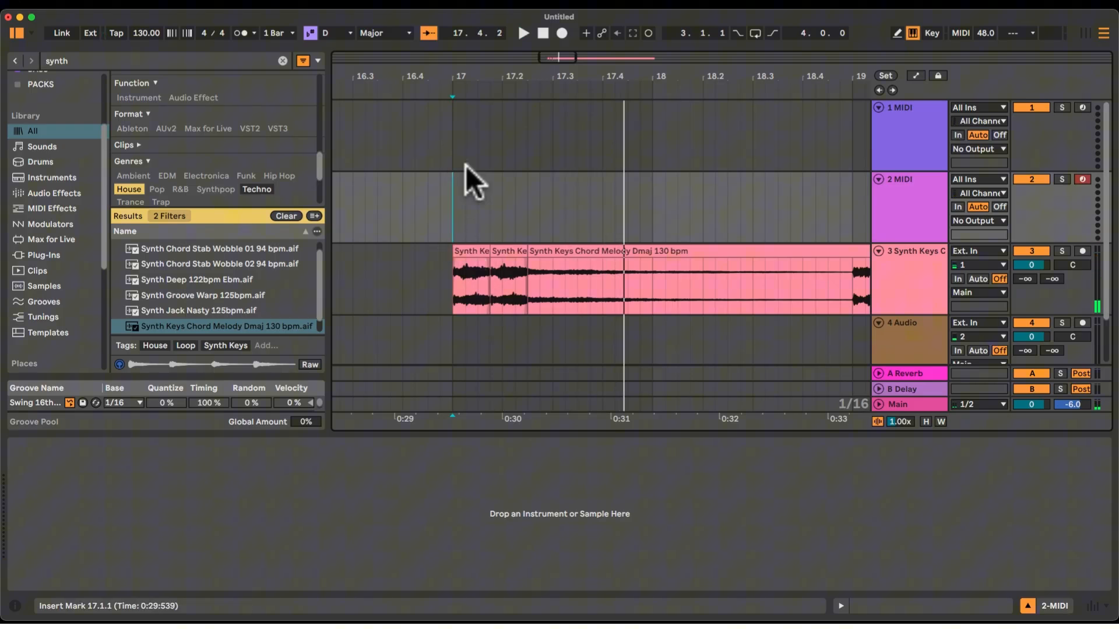
key(super+z)
Turn on the metronome and audition the first chord from 17.1.1 against the beat.
click(457, 259)
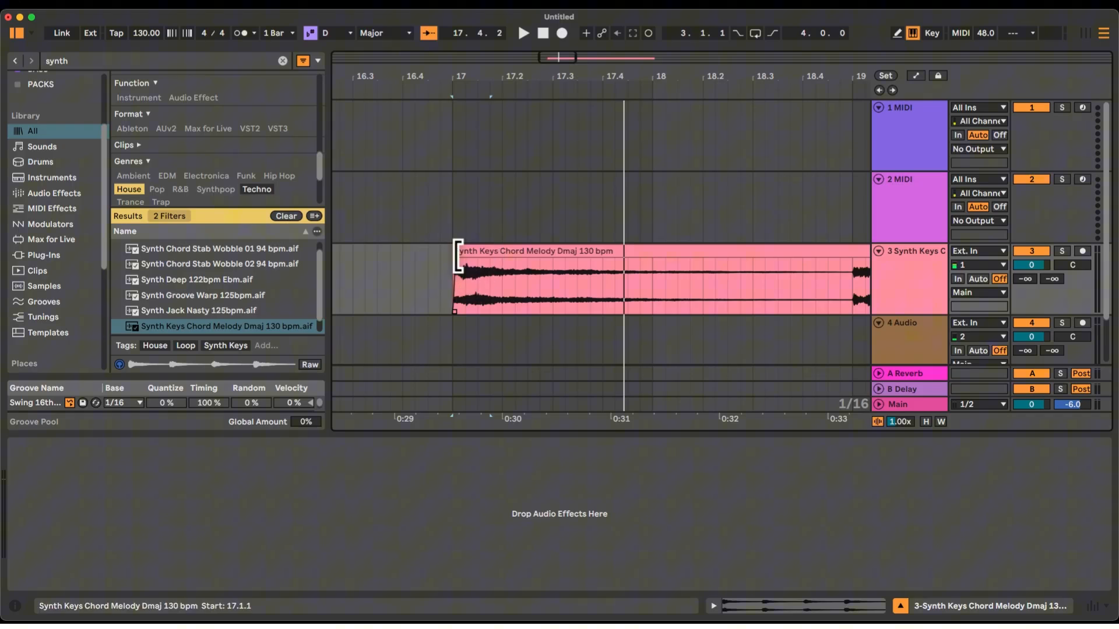
key(space)
key(space)
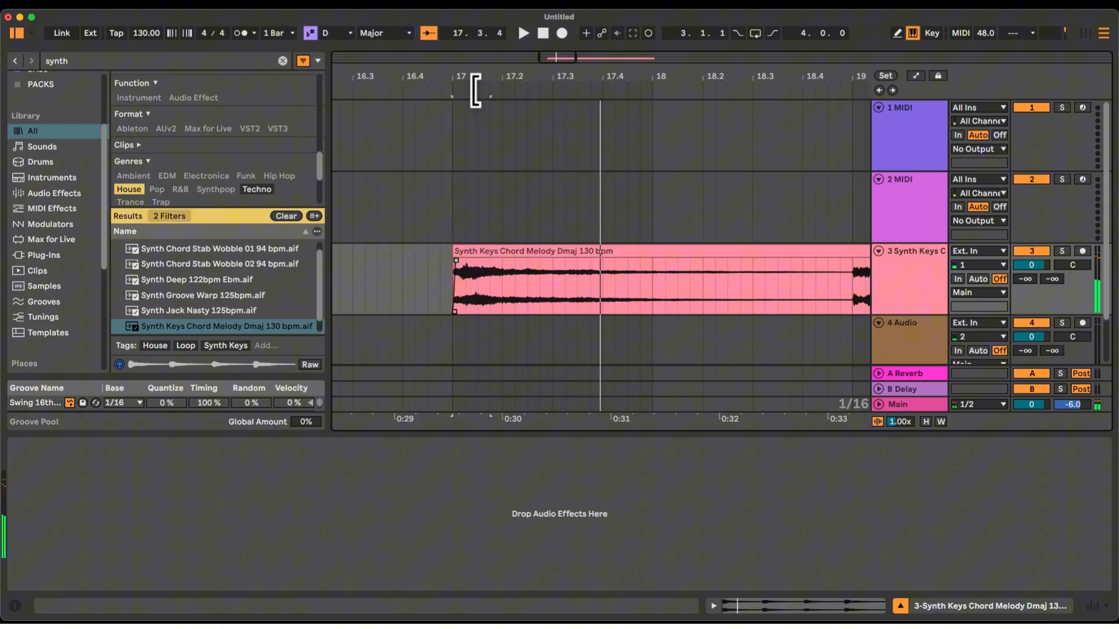
key(plus)
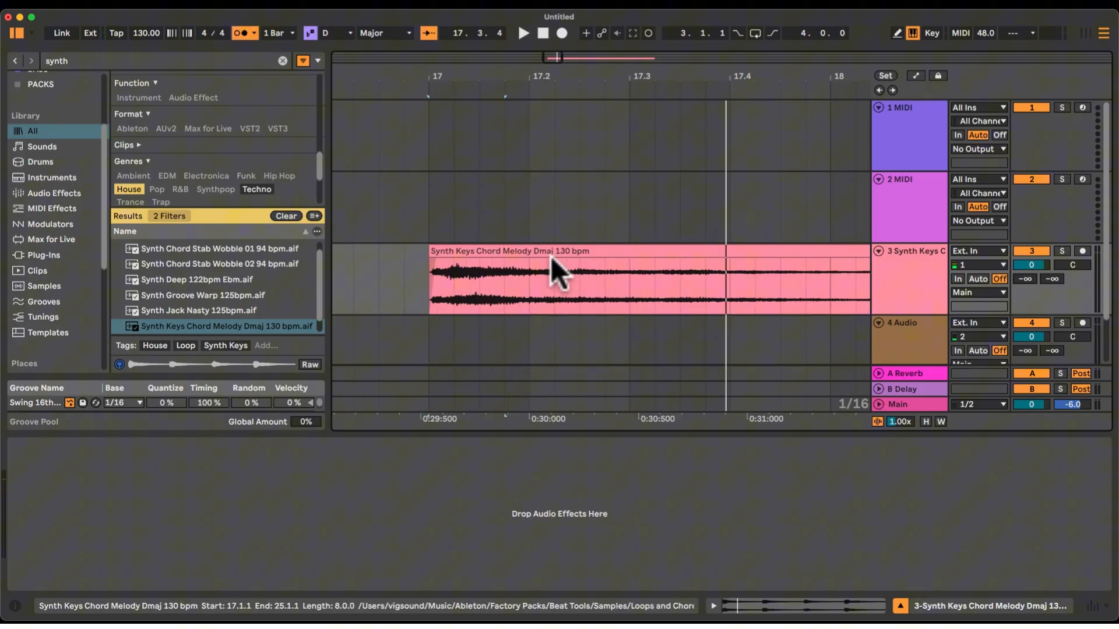
key(space)
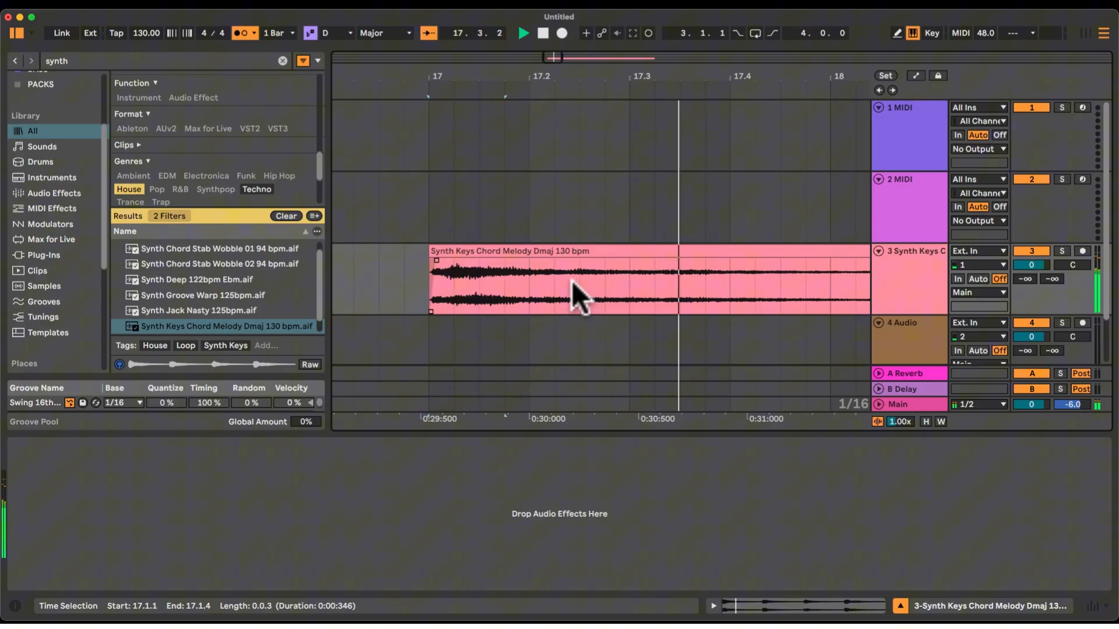
key(space)
key(space)
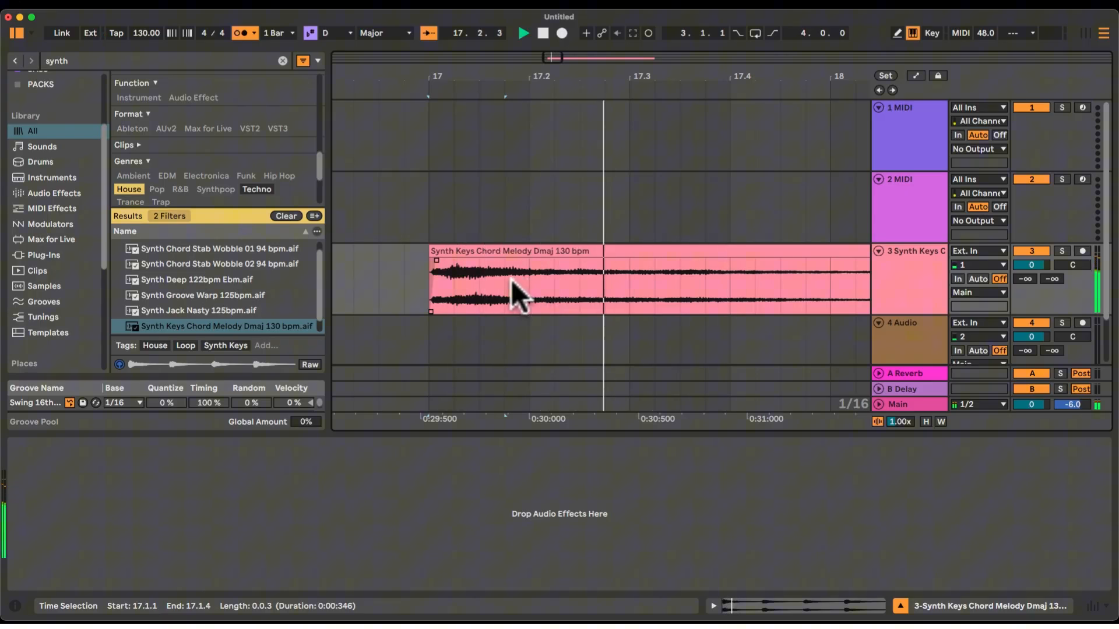
Duplicate the first chord's 17.1.1 to 17.1.4 section and play the result from bar 17.
key(super+d)
key(space)
key(space)
key(space)
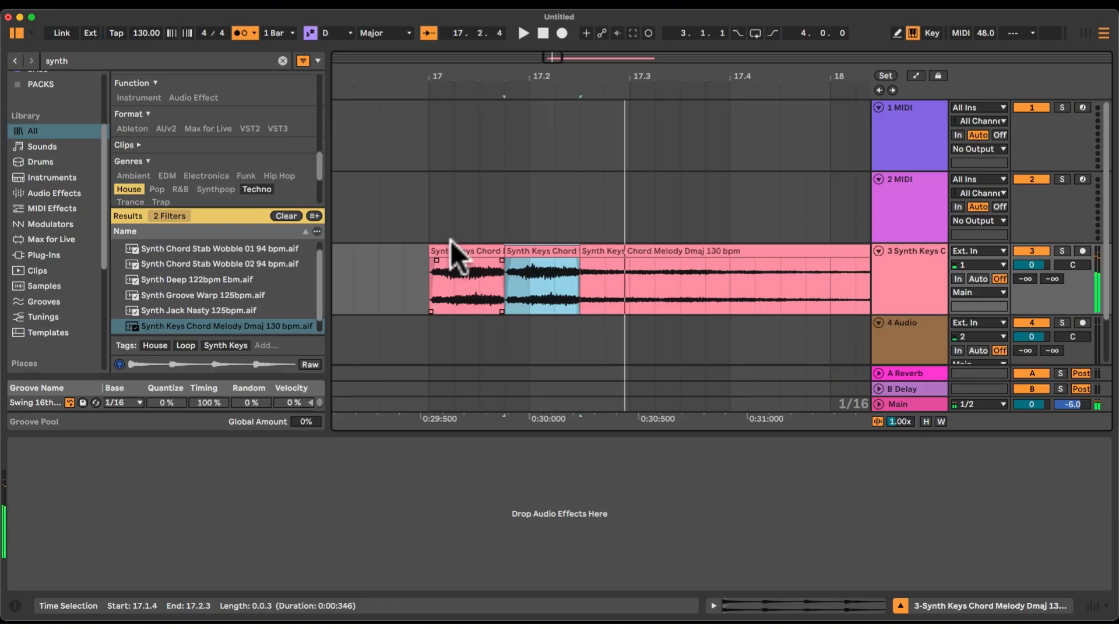
click(424, 214)
key(space)
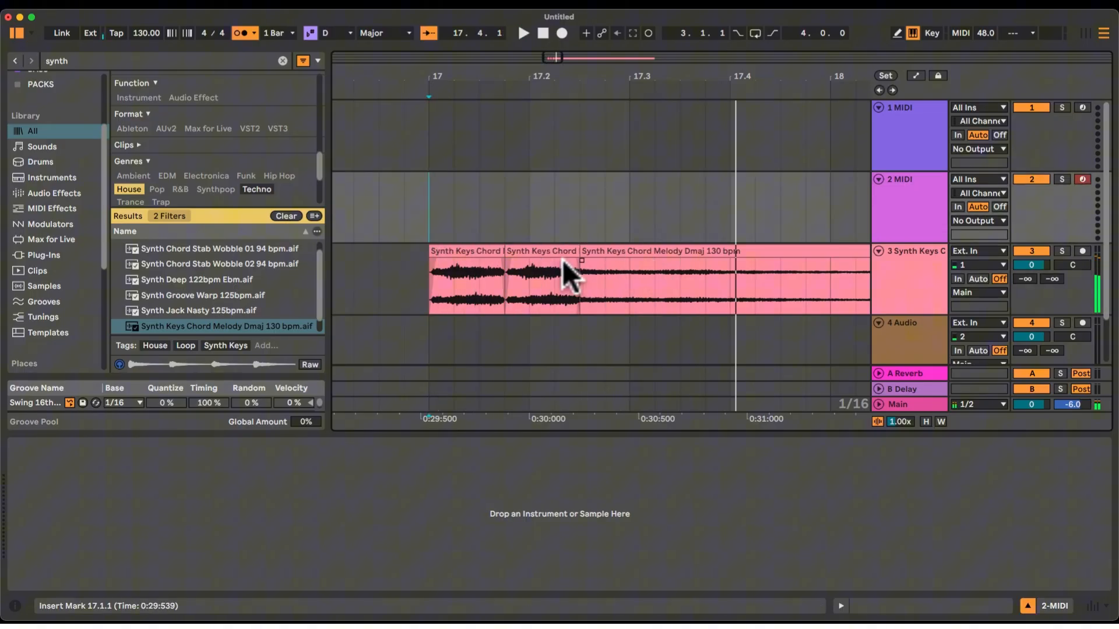
key(space)
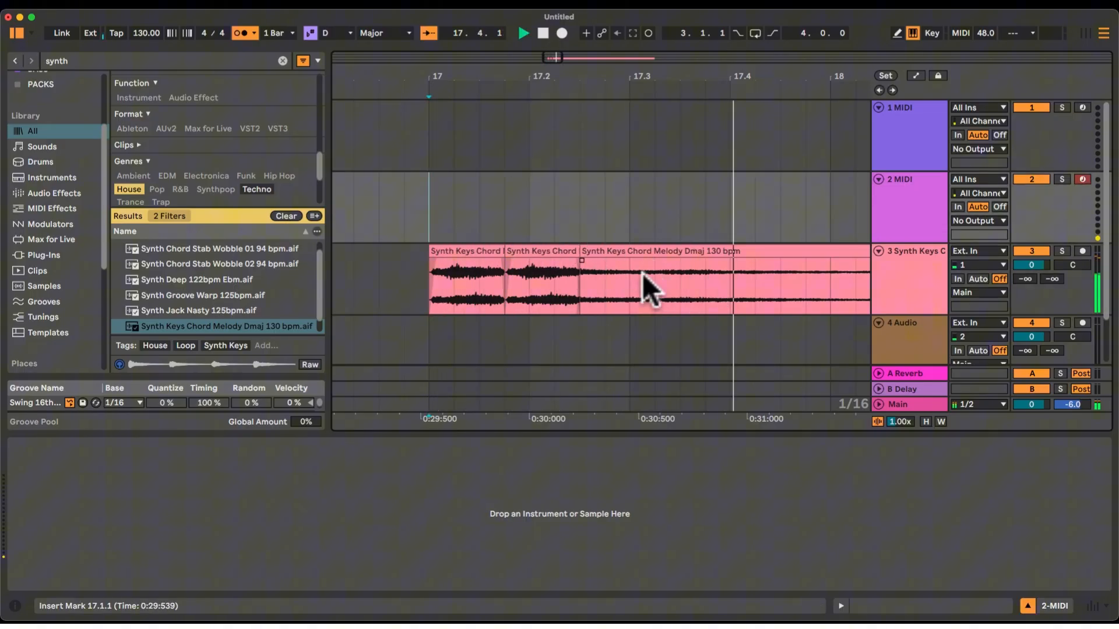
Add a third copy of the first chord chop at 17.2.3, extend its end to 18.1.1, and play from bar 17.
click(464, 250)
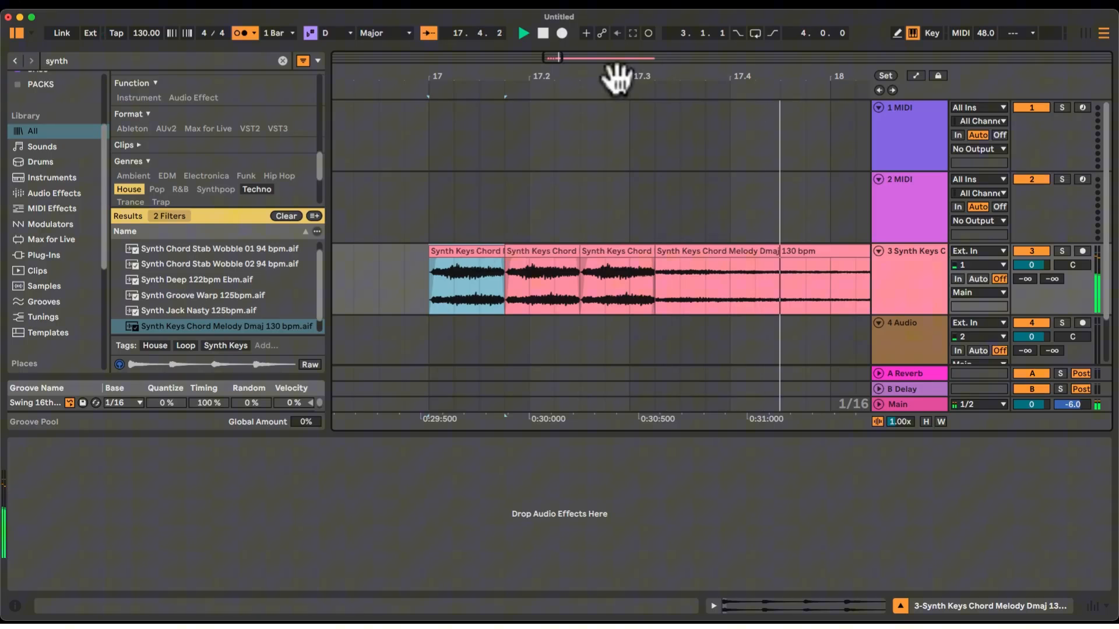
key(space)
drag(617, 78, 606, 82)
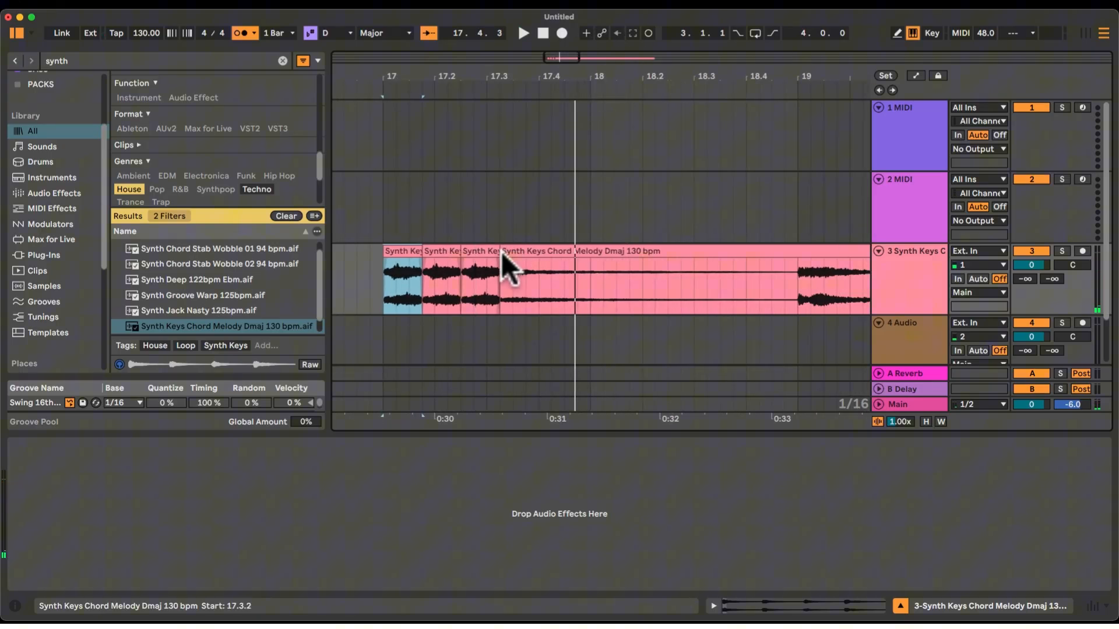
drag(500, 249, 583, 260)
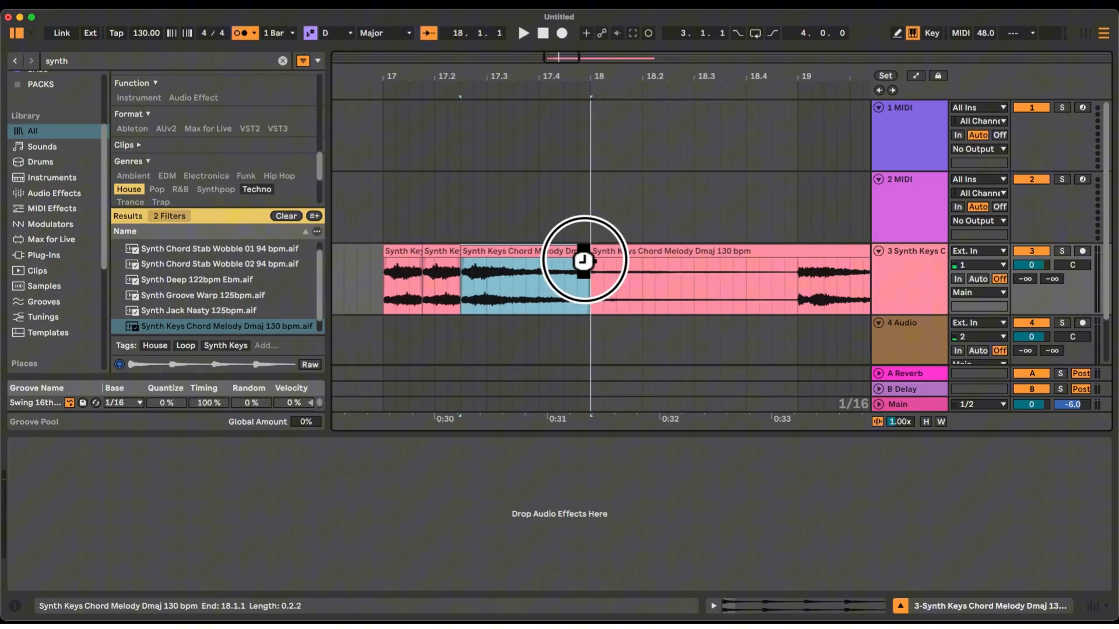
click(382, 204)
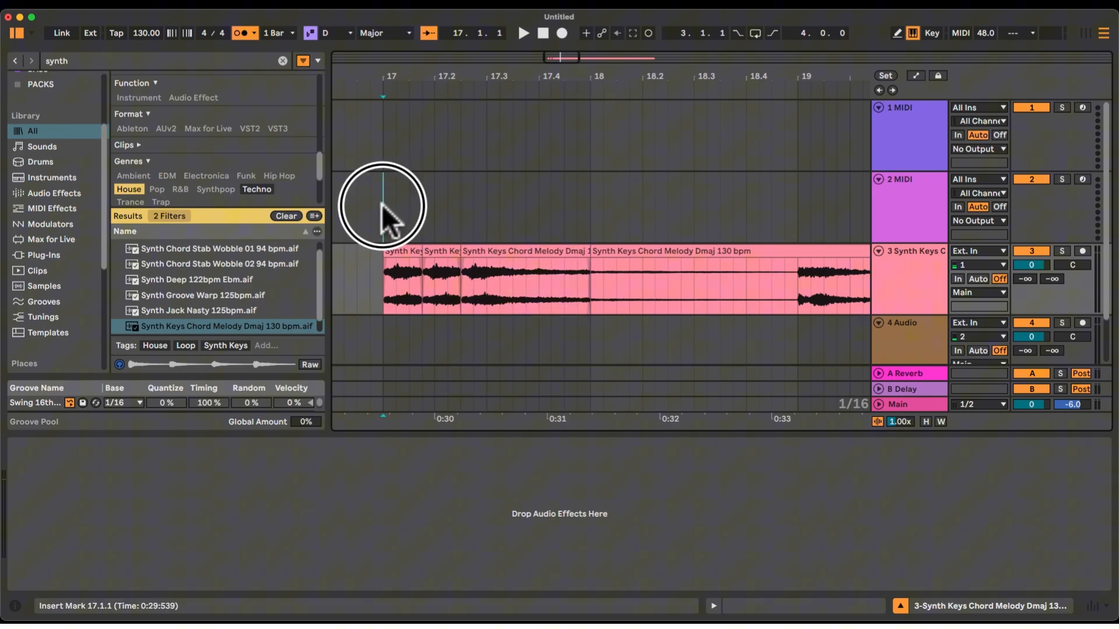
key(space)
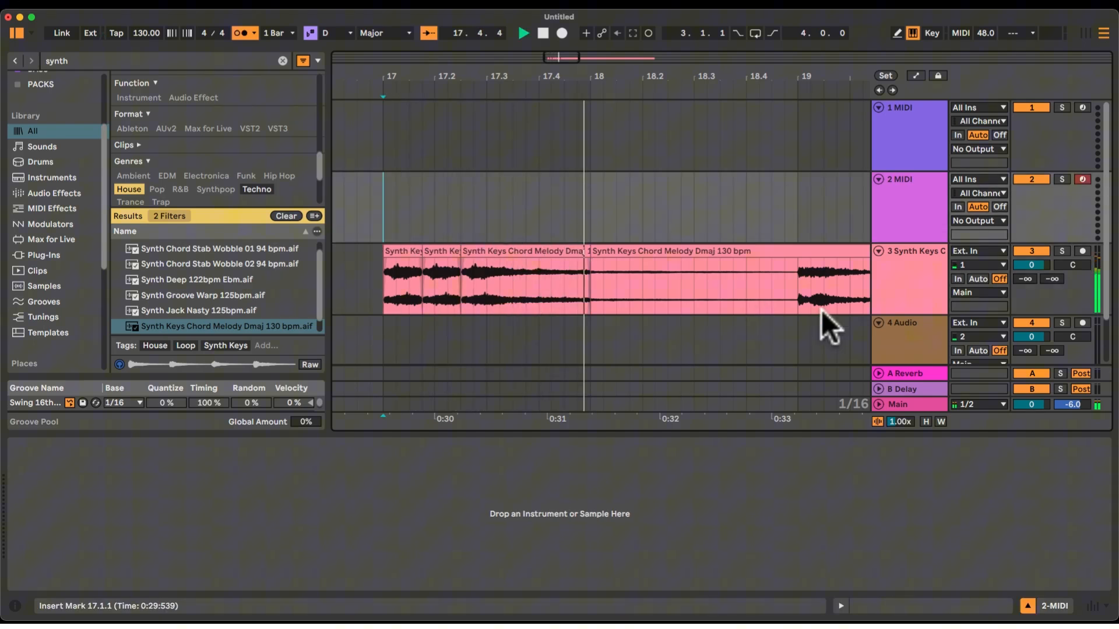
key(space)
Split the synth clip at 19.1.1 and move the second chord's clip to 18.1.1.
click(796, 279)
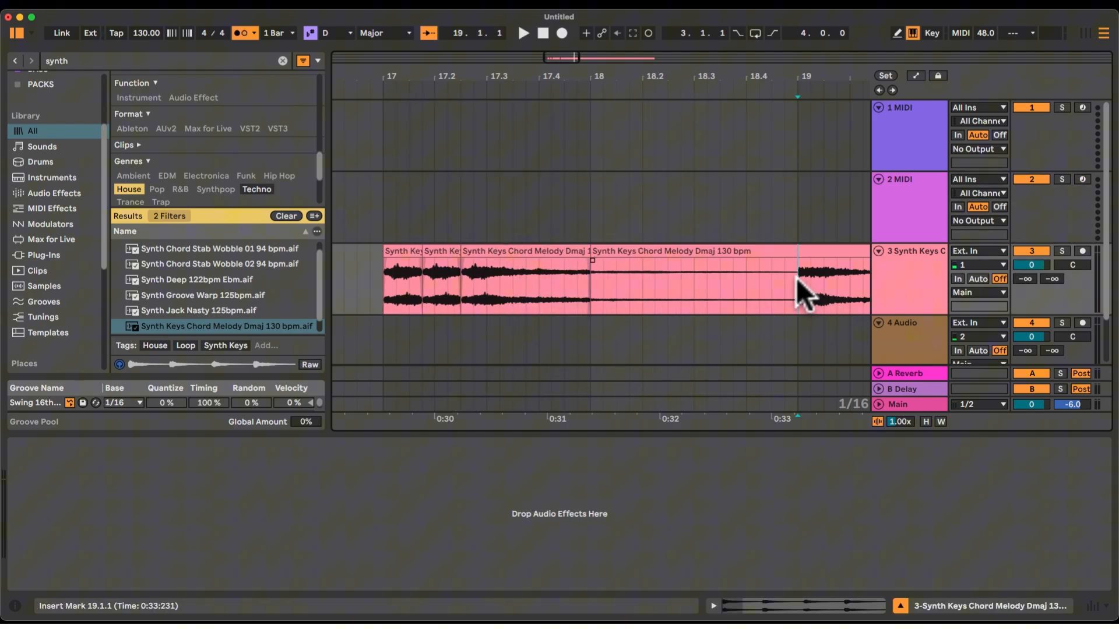
key(super+e)
mouse_move(829, 255)
mouse_down()
mouse_move(593, 287)
mouse_move(595, 262)
mouse_move(612, 280)
mouse_move(589, 283)
mouse_up()
Try duplicating the second chord's opening three sixteenths, 18.1.1 to 18.1.4, and undo the duplication.
click(614, 281)
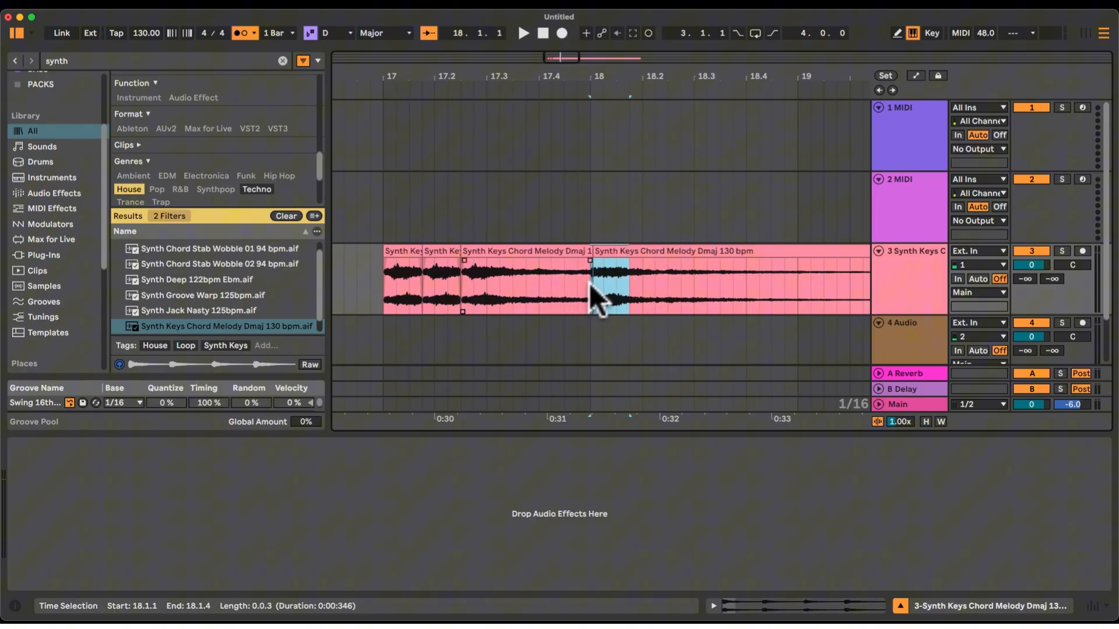
key(super+d)
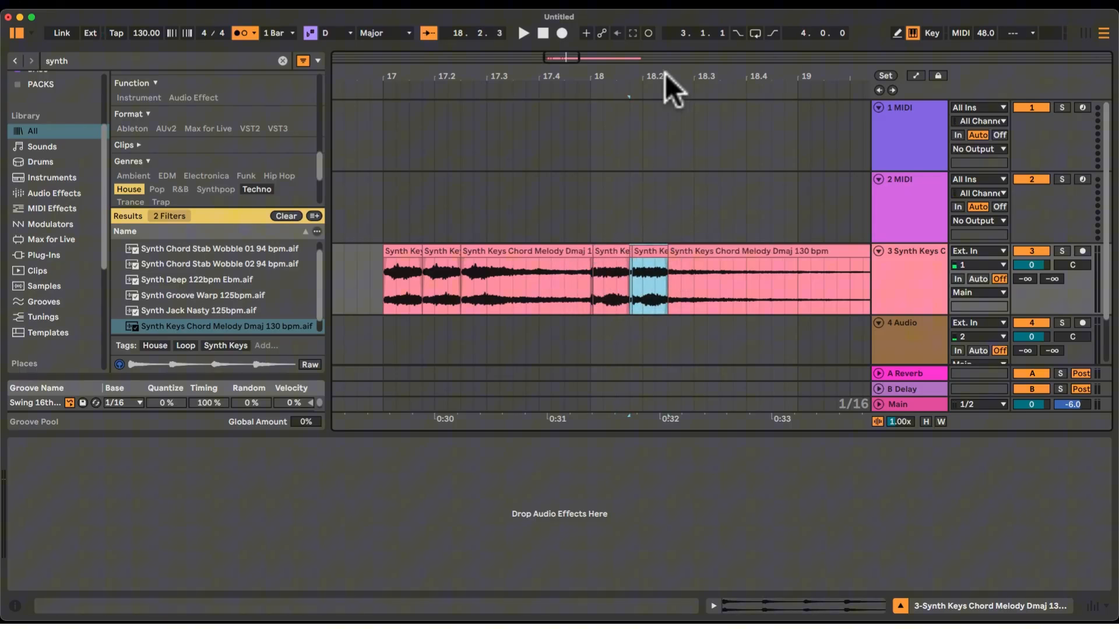
drag(641, 71, 641, 208)
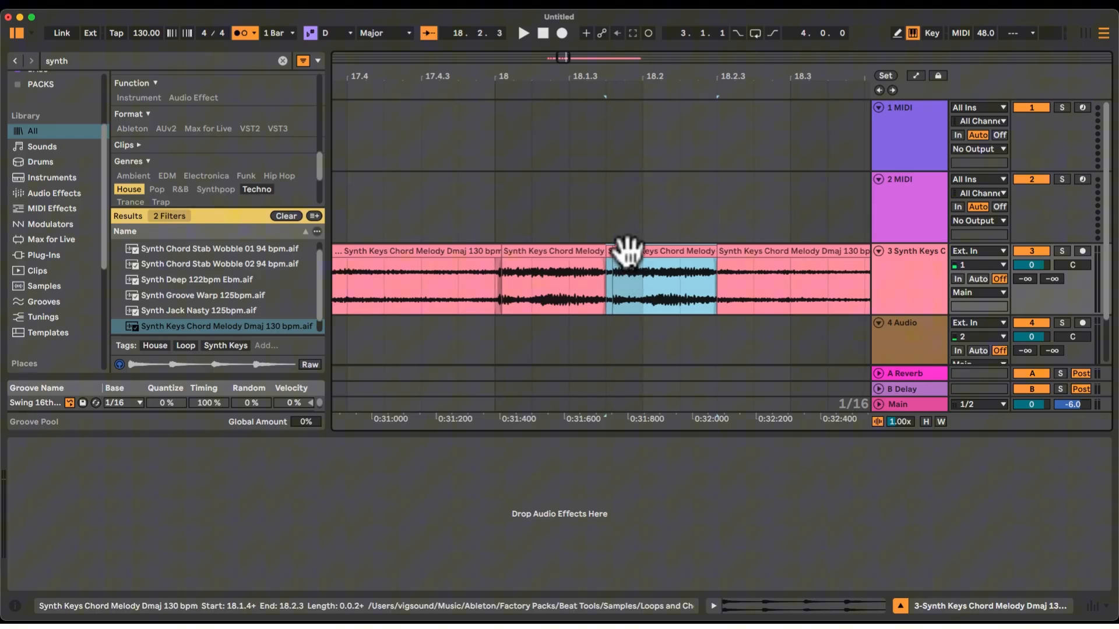
key(super+z)
Adjust the second chord clip's start at 18.1.1 and repeat its three-sixteenth chop, extending the third copy to 19.1.1.
click(519, 252)
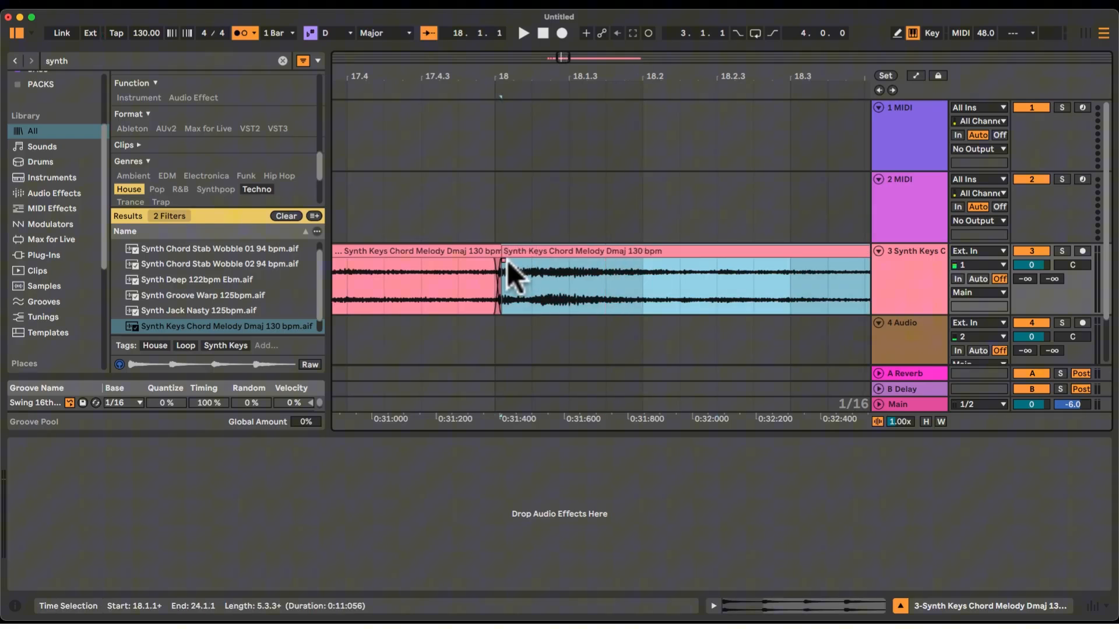
drag(503, 260, 495, 262)
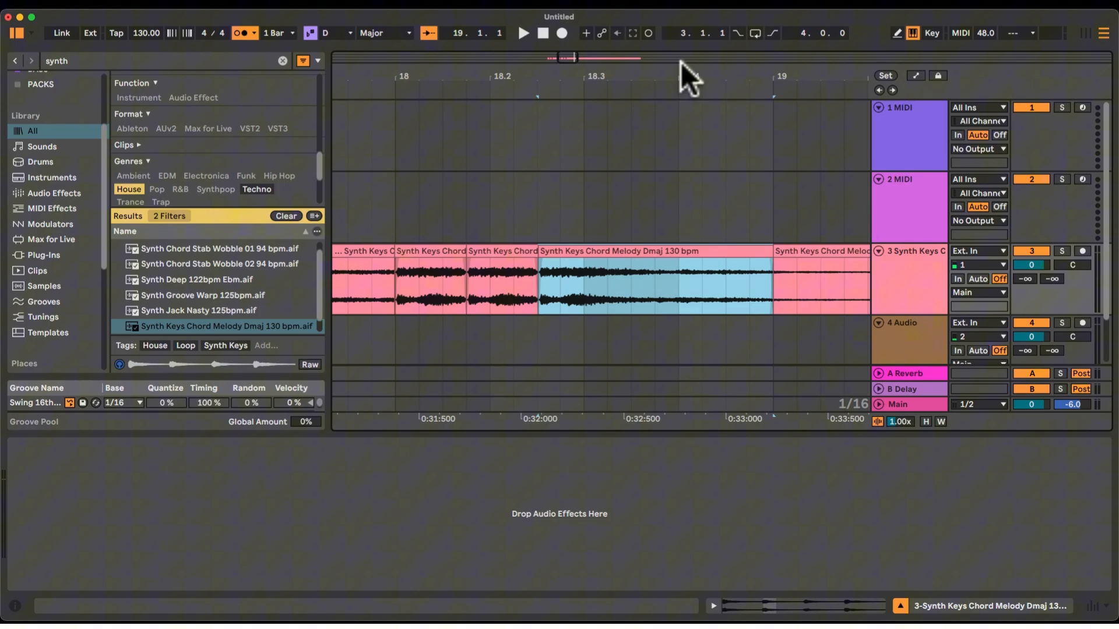
Split the synth clip at 20.1.1 and move the third chord's clip to 19.1.1, replacing the quiet section before it.
mouse_move(685, 70)
mouse_down()
mouse_move(693, 60)
mouse_move(692, 83)
mouse_up()
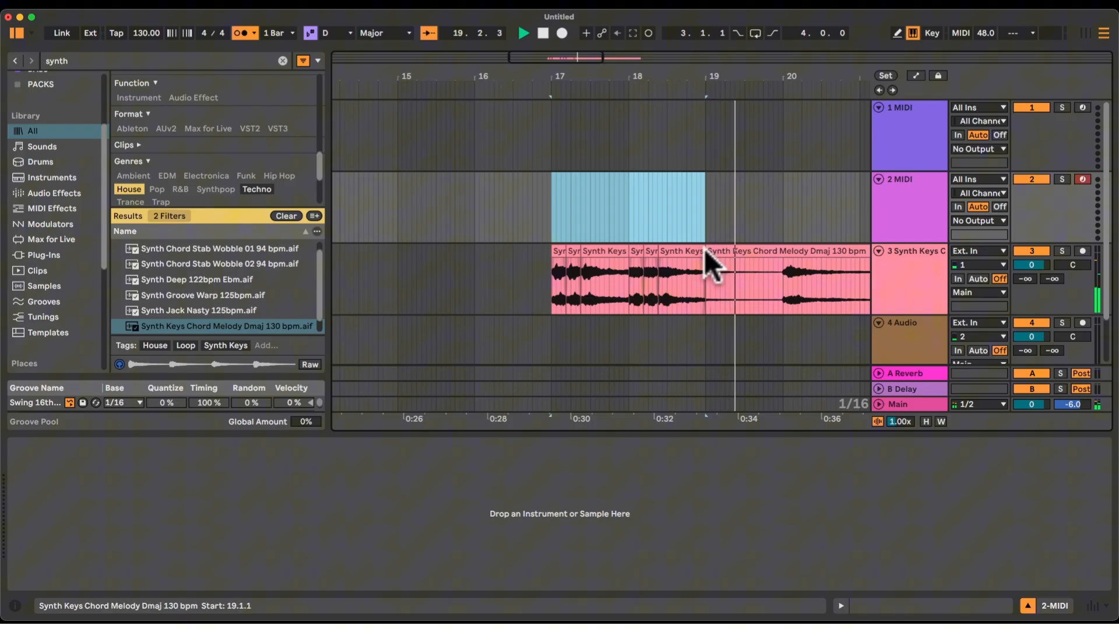
click(783, 271)
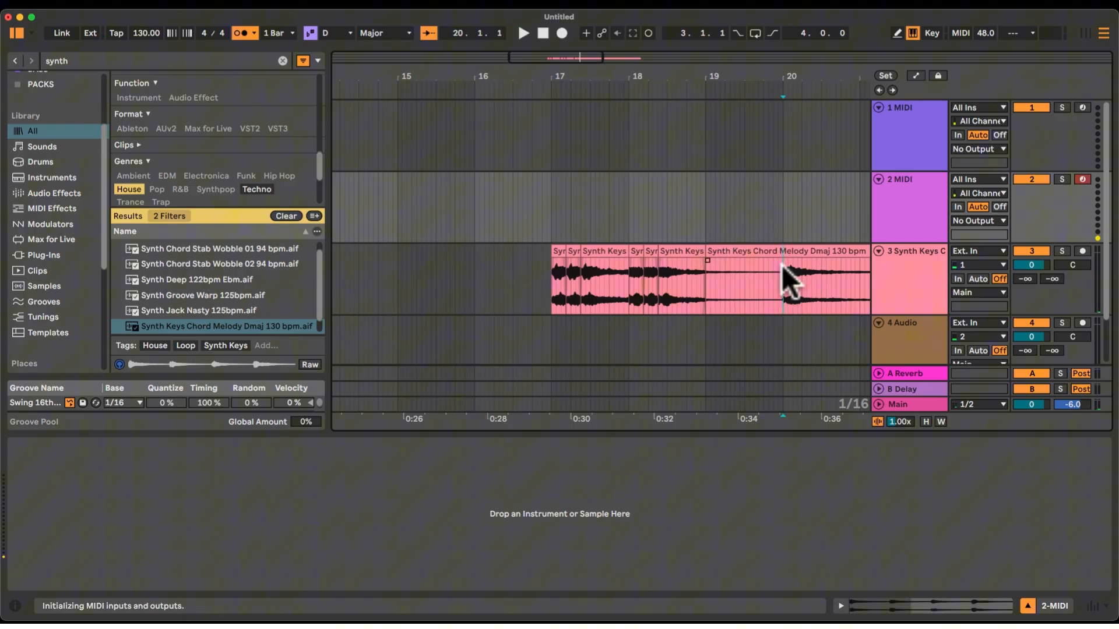
mouse_move(805, 84)
mouse_down()
mouse_move(789, 80)
mouse_move(667, 150)
mouse_up()
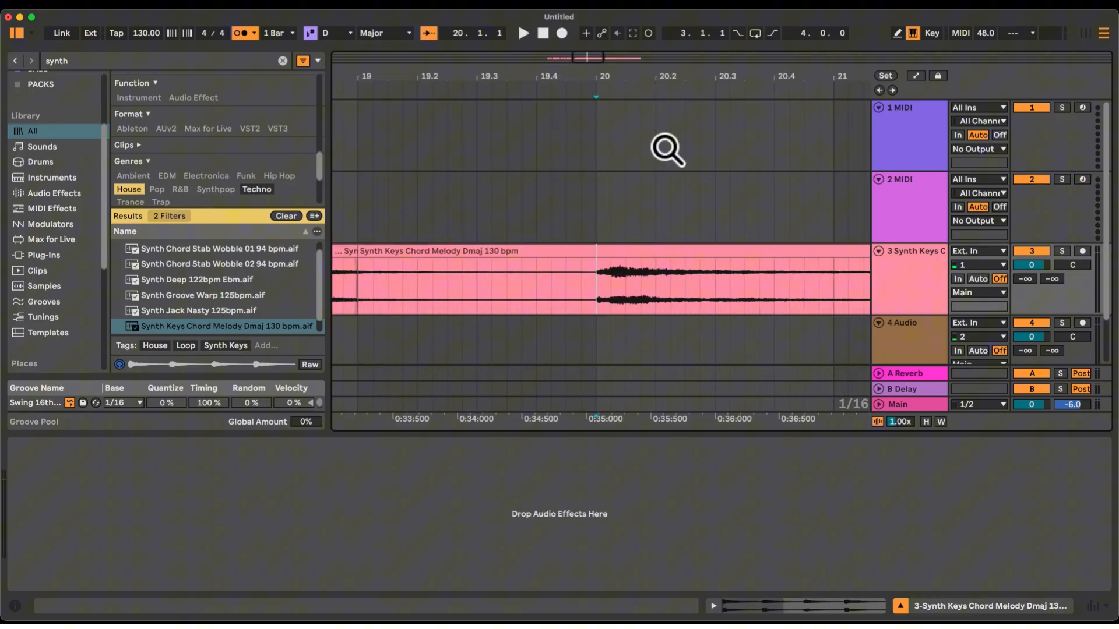
key(super+e)
click(569, 251)
key(Delete)
drag(612, 252, 374, 251)
Duplicate the third chord's opening three sixteenths twice from 19.1.1 and extend the third chop's end to 20.1.1.
drag(402, 284, 361, 283)
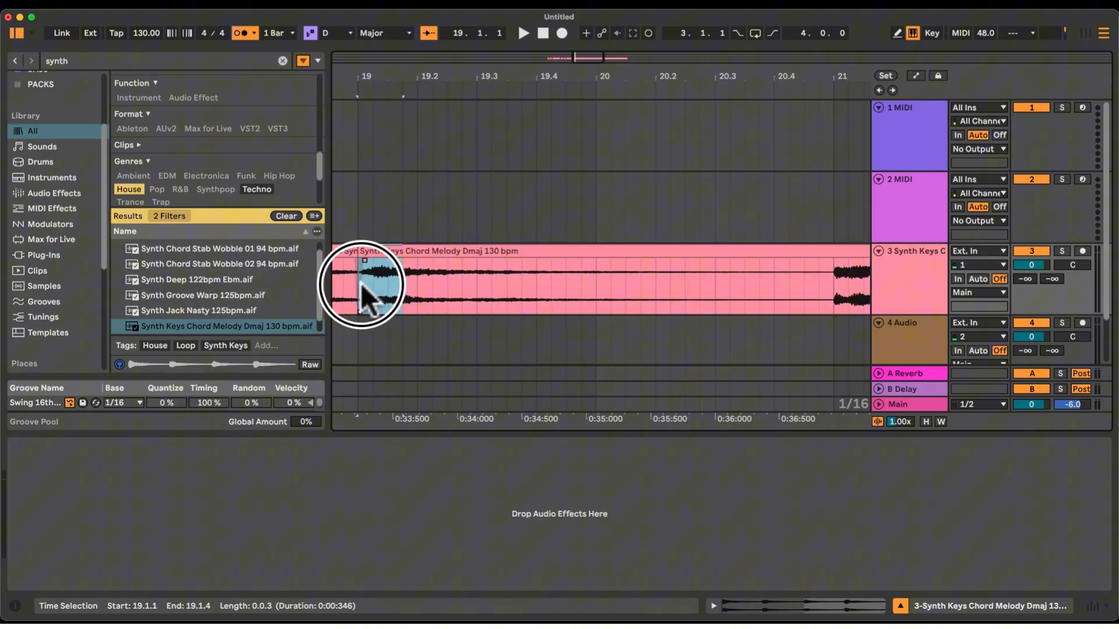
key(super+d)
key(super+d)
drag(491, 254, 596, 255)
Split the synth clip at 21.1.1 and move the fourth chord's clip to 20.1.1, replacing the quiet section before it.
click(833, 282)
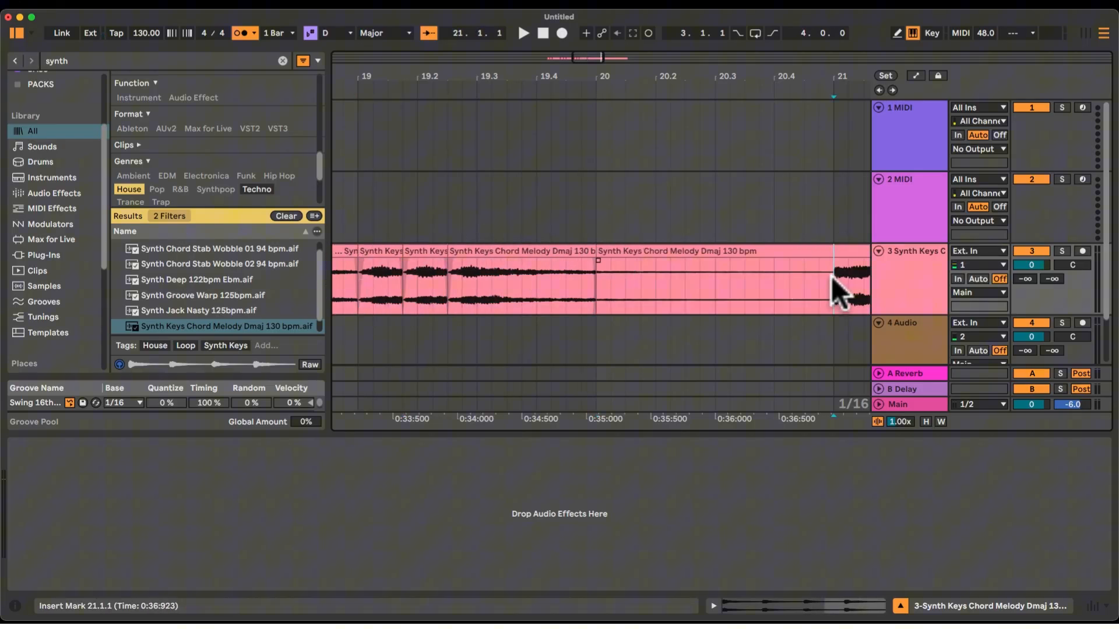
key(super+e)
click(805, 252)
key(Delete)
click(838, 260)
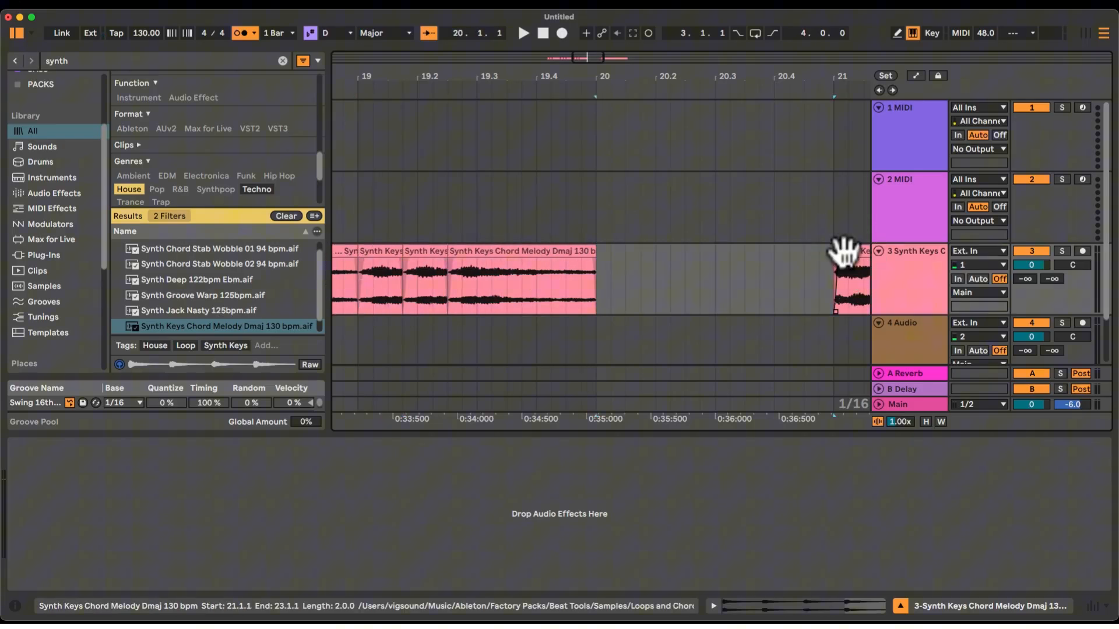
drag(844, 250, 595, 282)
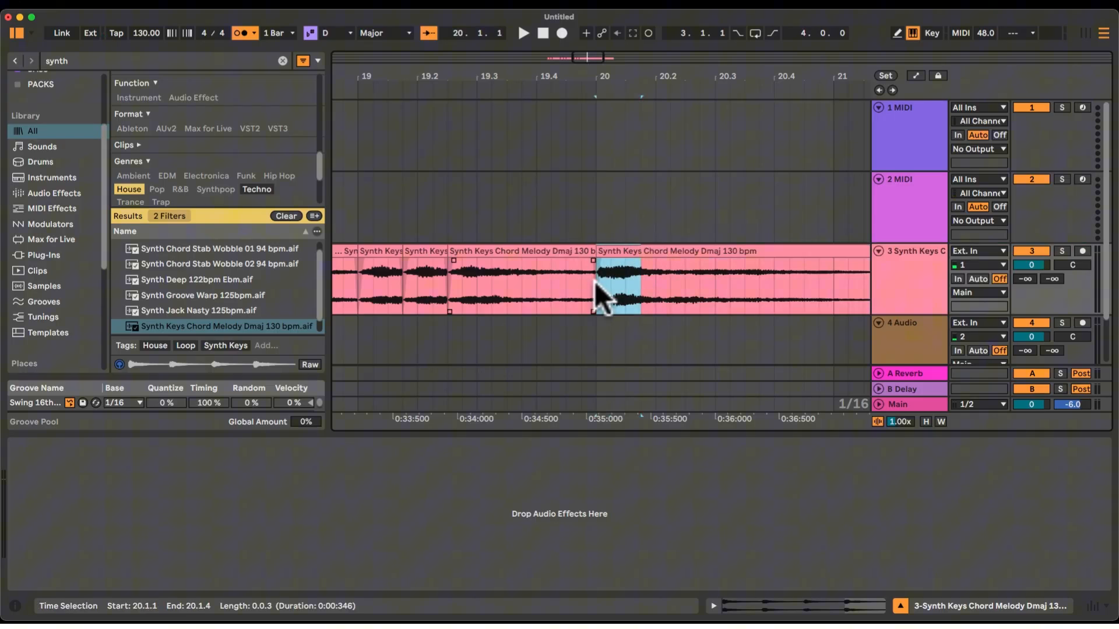
Repeat the fourth chord's three-sixteenth chop twice after 20.1.1 and extend the third chop's end to 21.1.1.
key(super+d)
key(super+d)
click(708, 254)
drag(728, 257, 825, 253)
drag(760, 71, 677, 58)
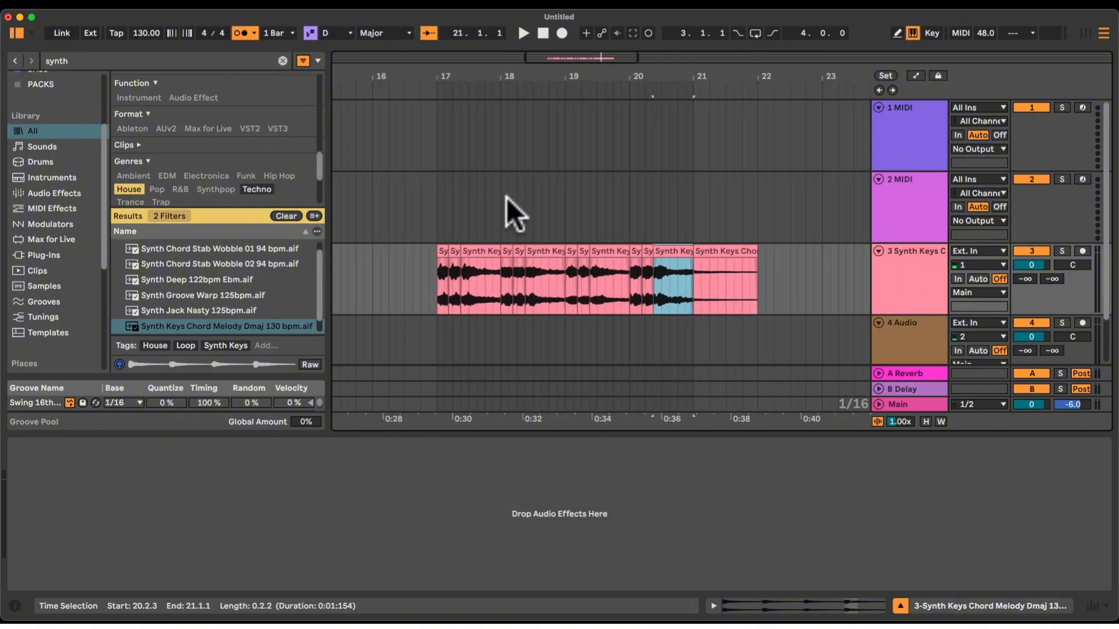
Delete the leftover synth clip after 21.1.1 and loop all the chord chops from 17.1.1 to 21.1.1.
click(740, 253)
drag(740, 252, 437, 250)
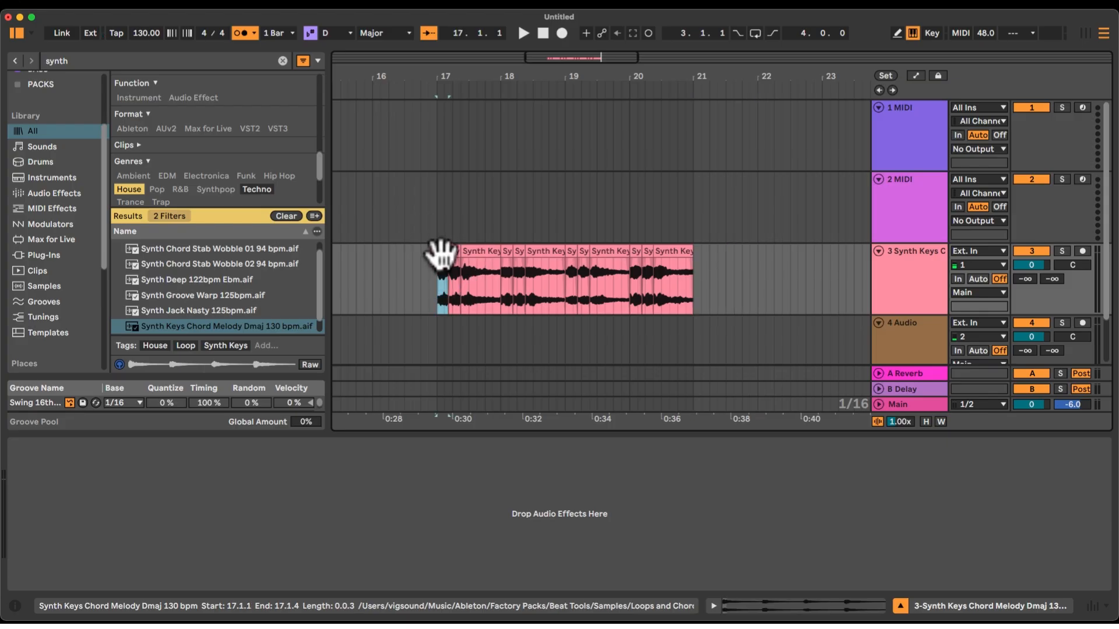
shift+click(676, 251)
key(super+l)
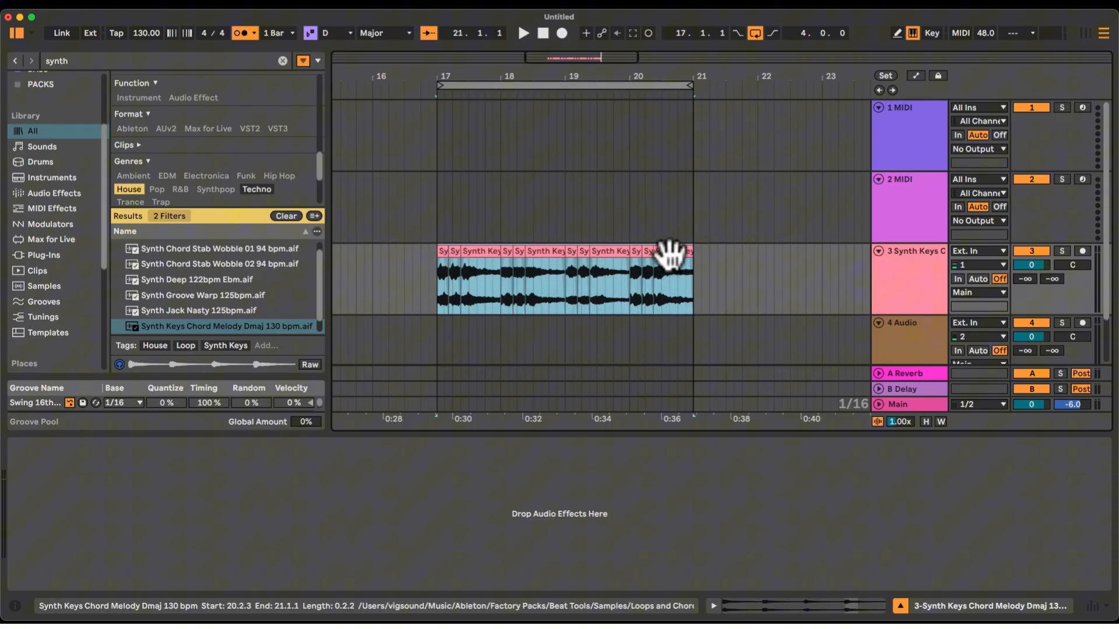
Play the looped chord pattern with the metronome turned off and check the synth track's peak level.
key(space)
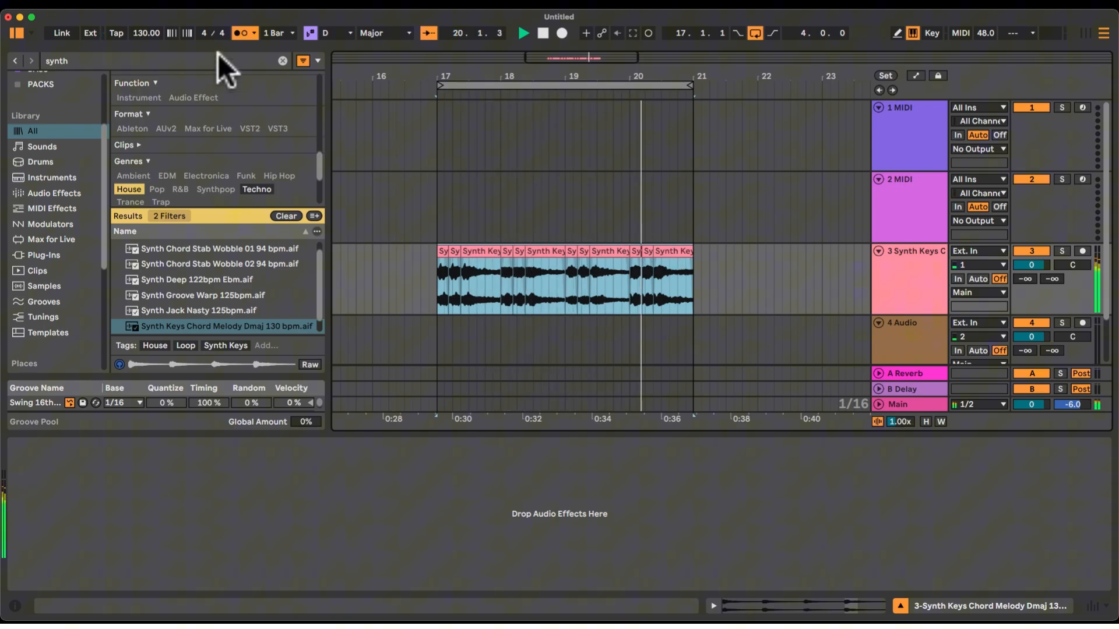
click(240, 33)
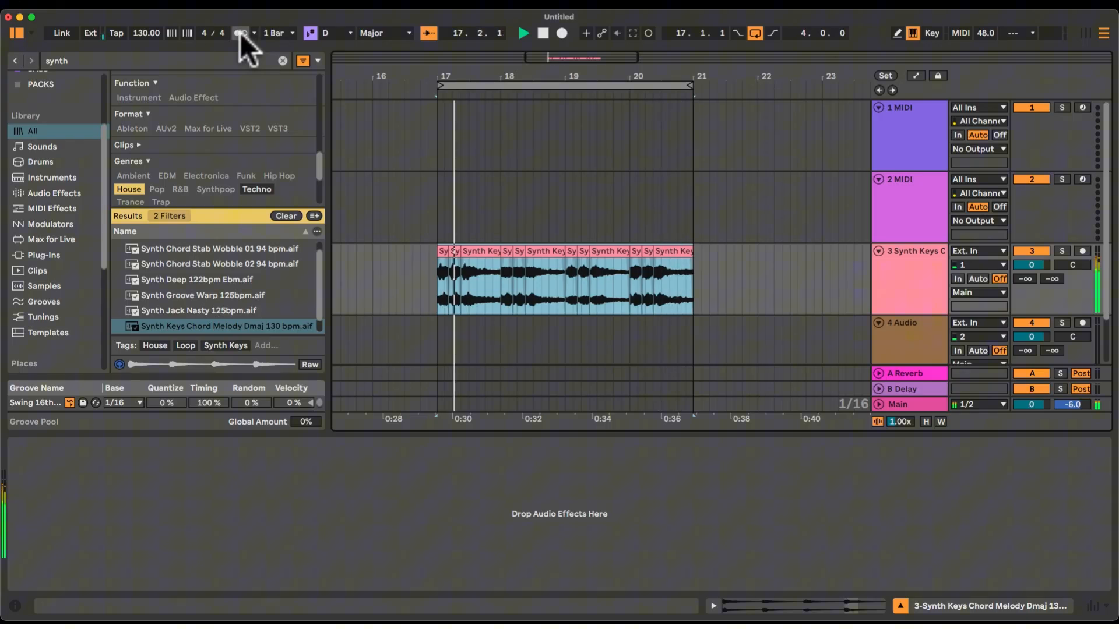
click(1043, 299)
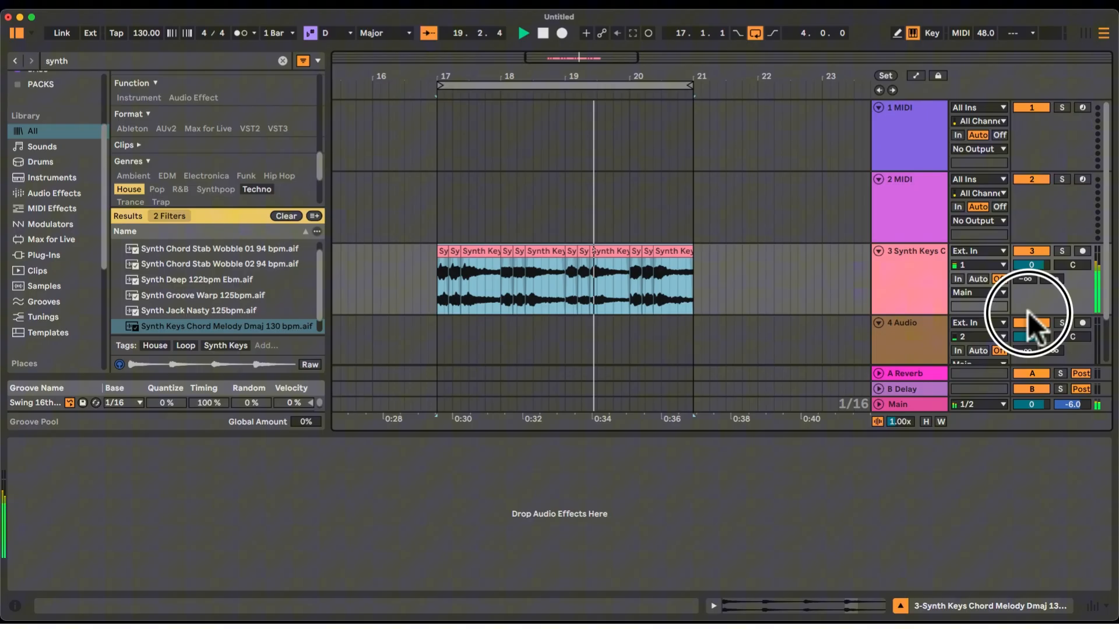
drag(1021, 278, 1046, 278)
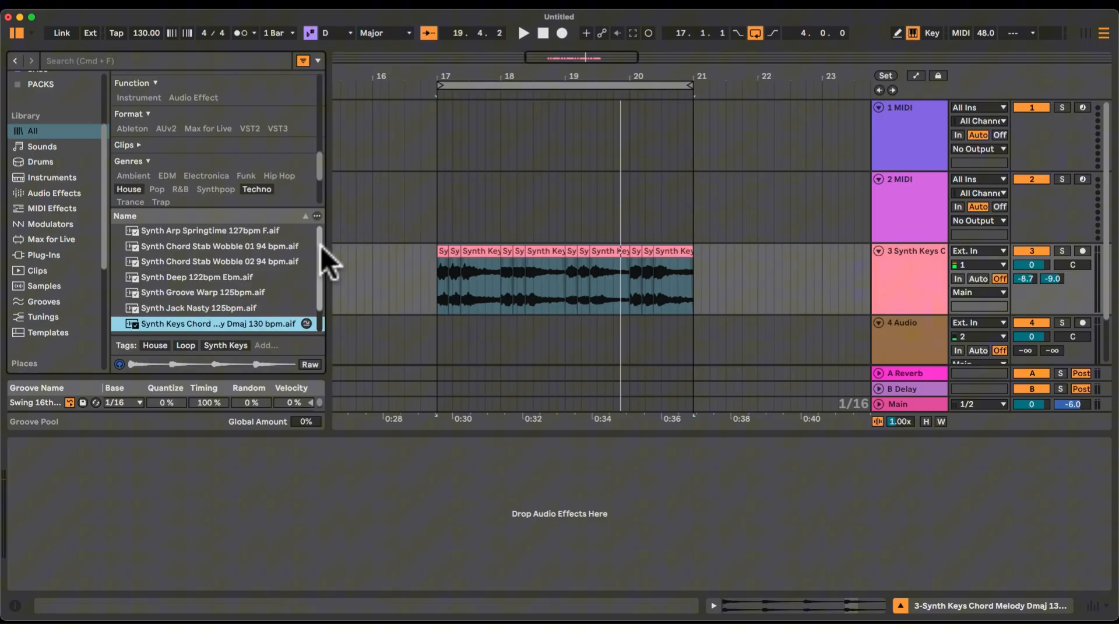
Search the SoundLibrary folder for "kick".
scroll(321, 246, down, 2)
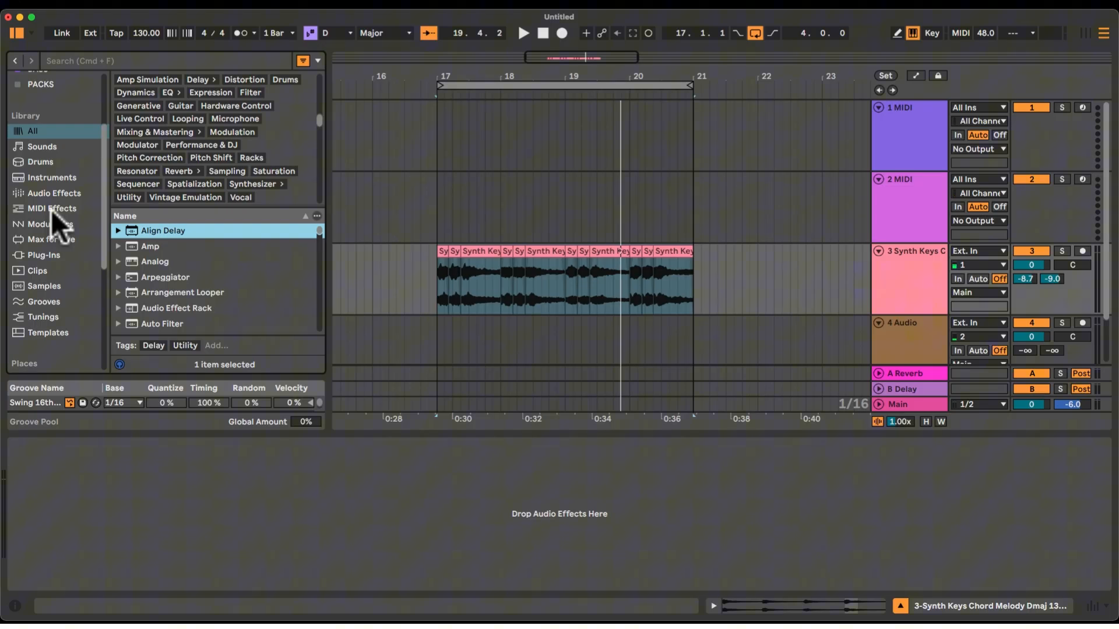
drag(103, 220, 92, 338)
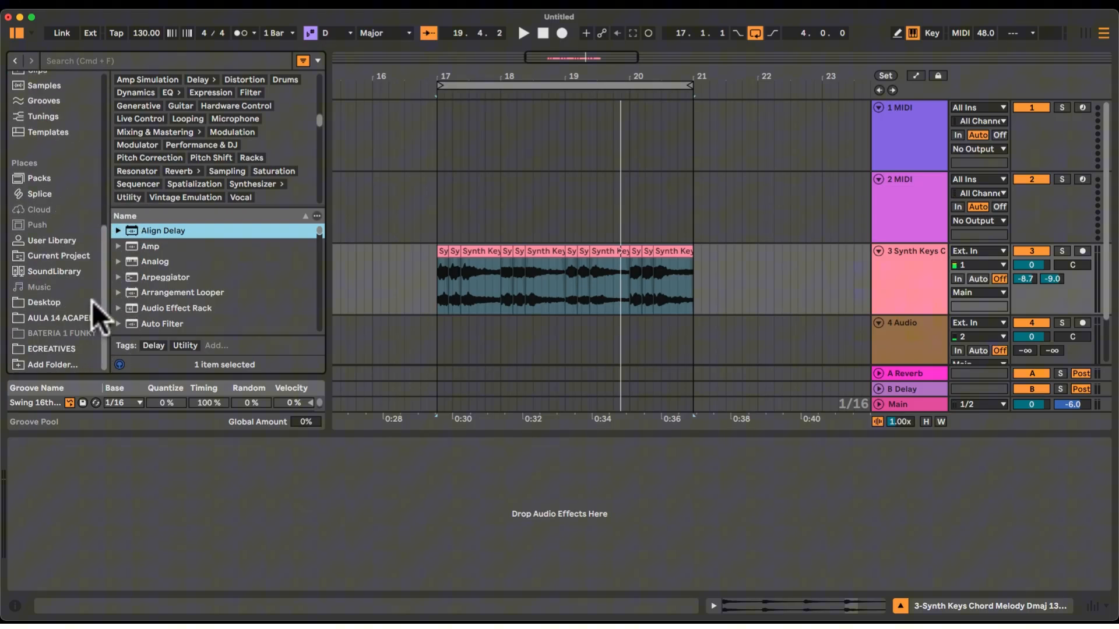
click(57, 271)
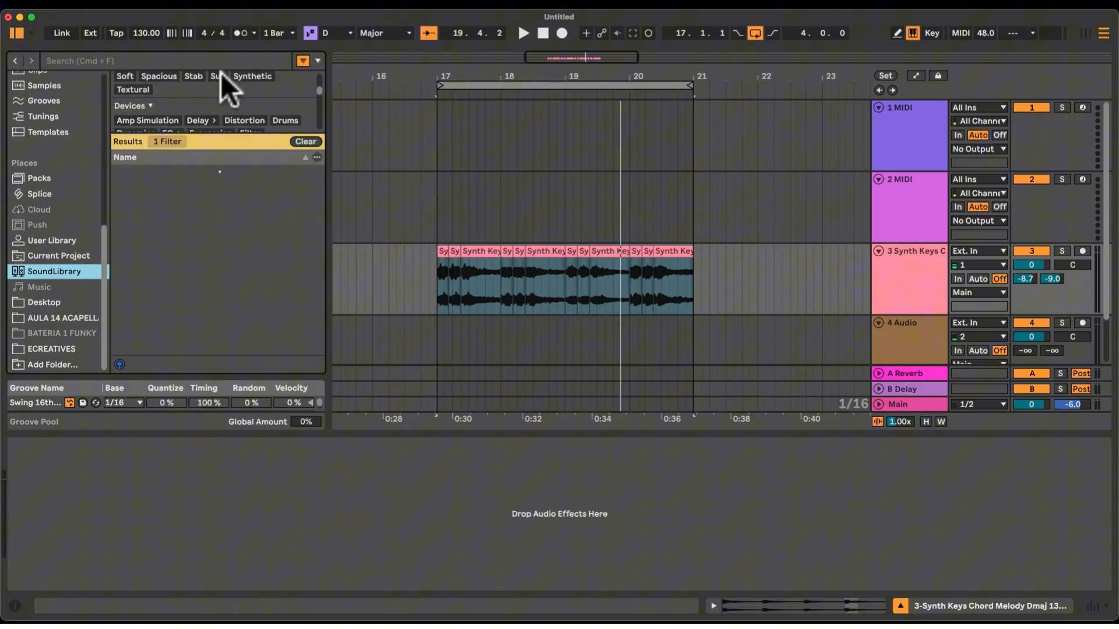
click(70, 59)
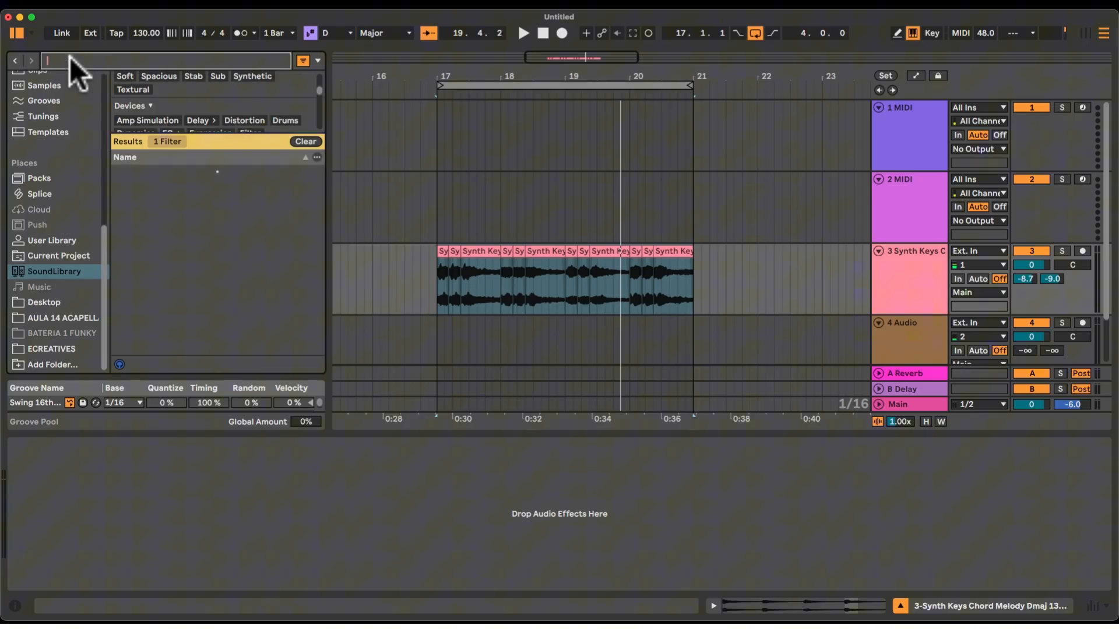
text(kick)
Audition 02-dt Kick A.wav and 02-dt Kick B.wav, and filter the kick results to One Shot samples in an enlarged browser.
click(172, 202)
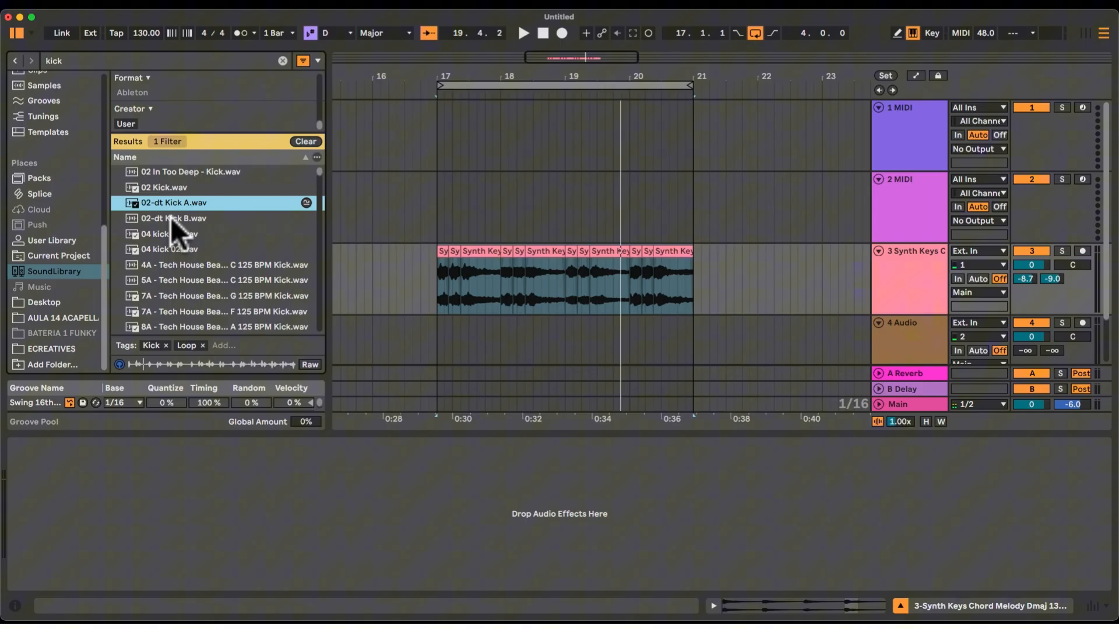
click(170, 218)
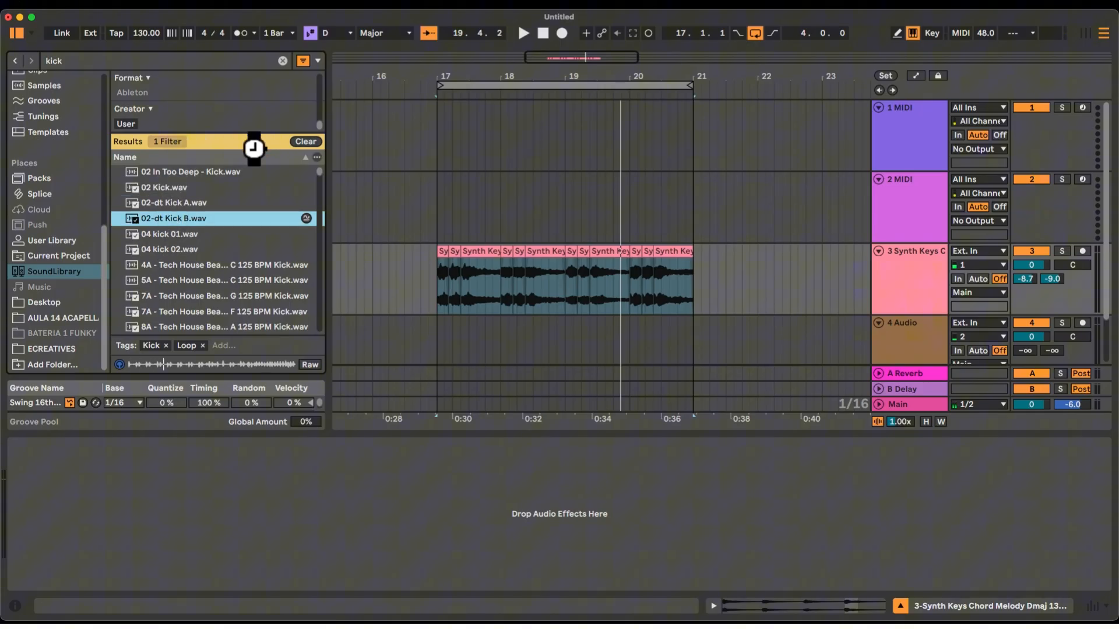
drag(254, 130, 232, 237)
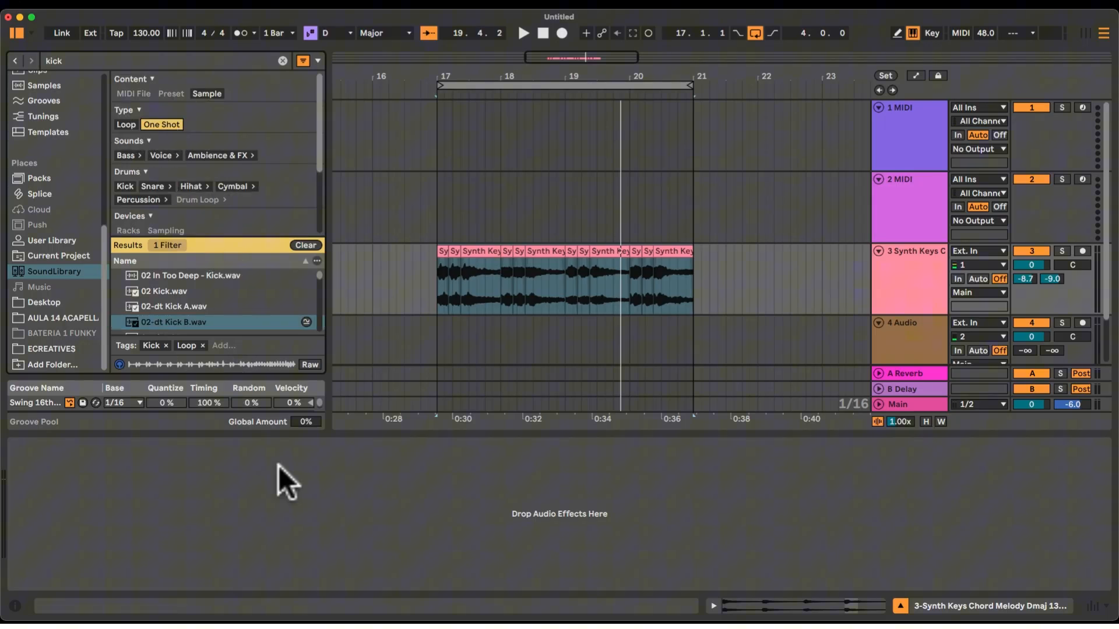
drag(342, 432, 322, 566)
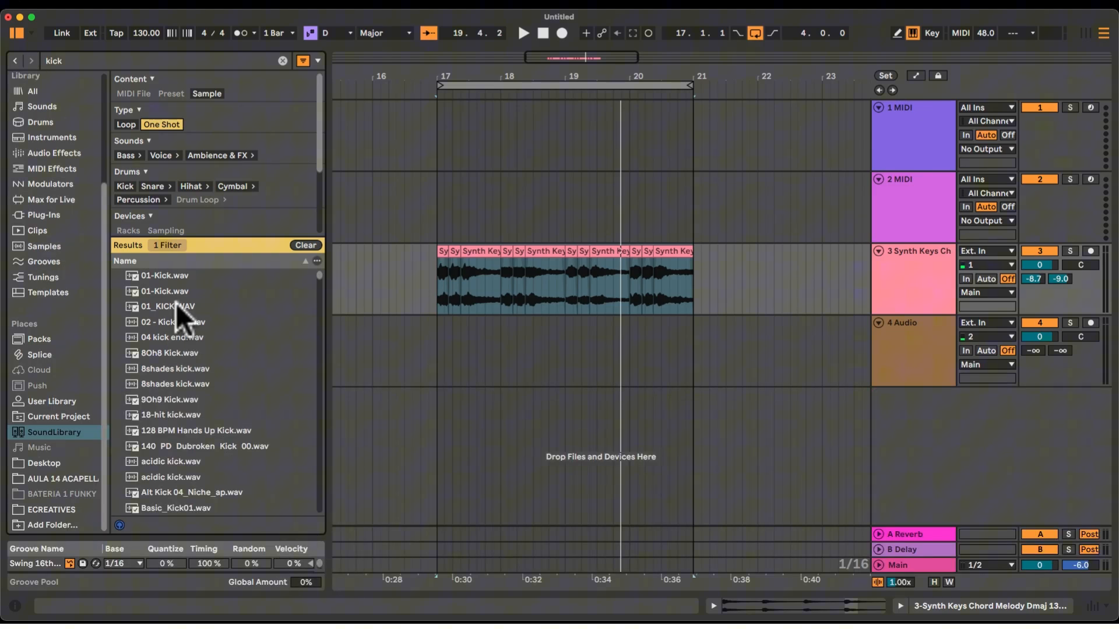
Audition the one-shot kicks and place the second 8shades kick.wav on the empty track 4 at 17.1.1.
click(166, 290)
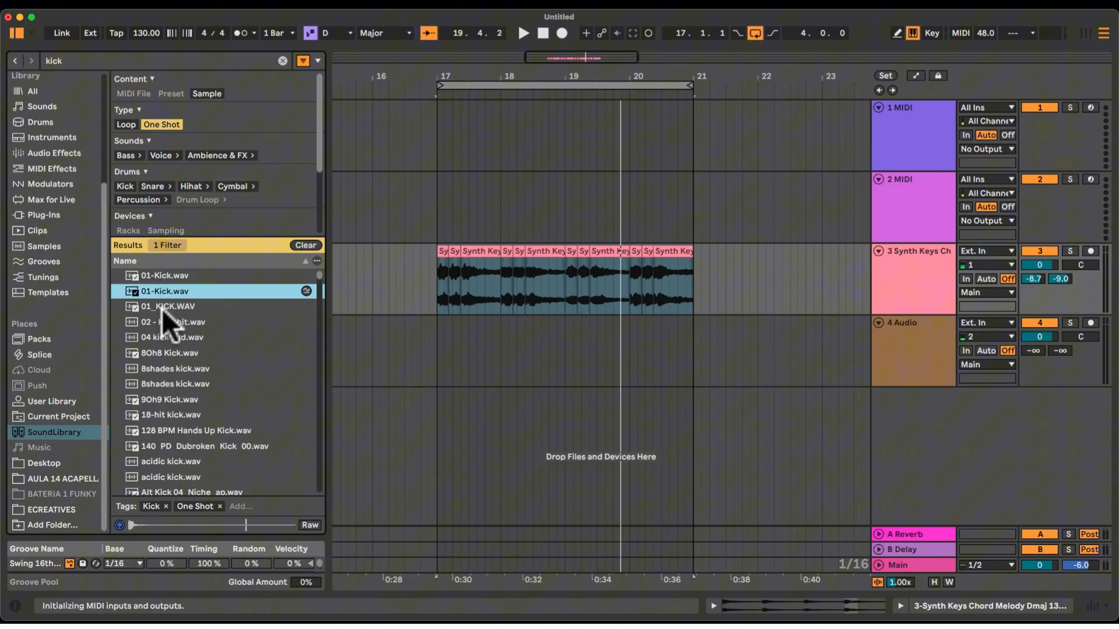
click(162, 309)
key(Down)
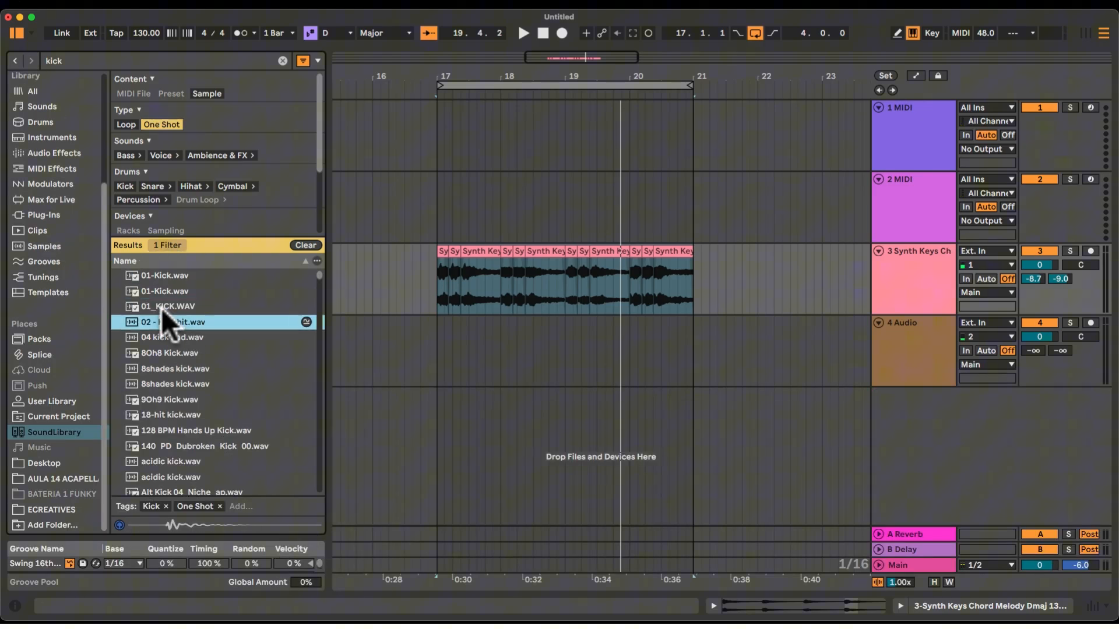
key(Down)
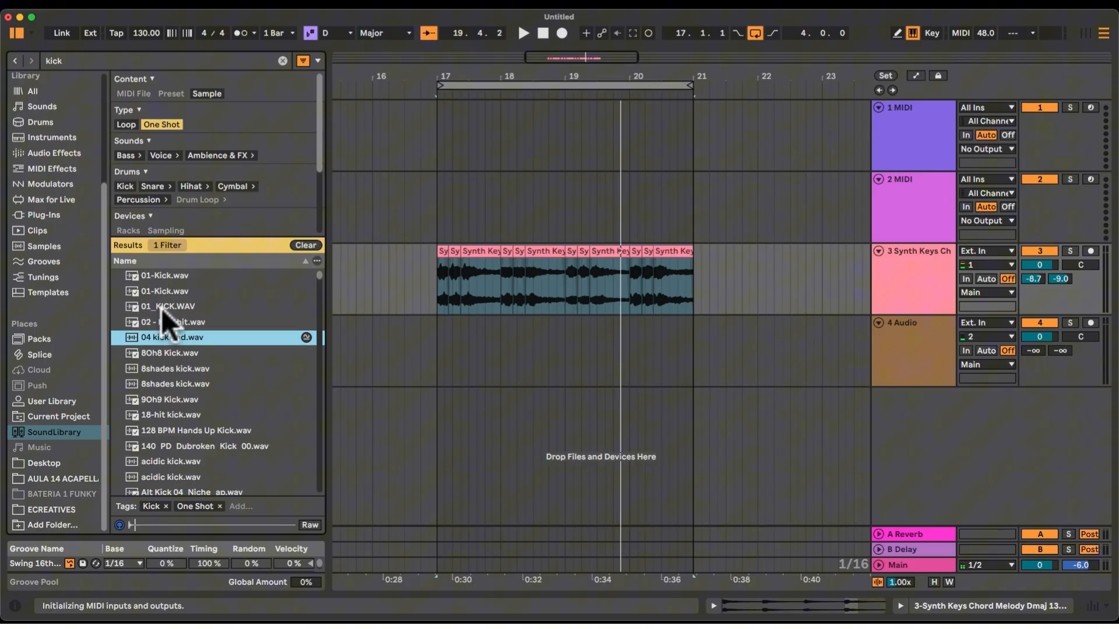
key(Down)
key(Down)
key(Down)
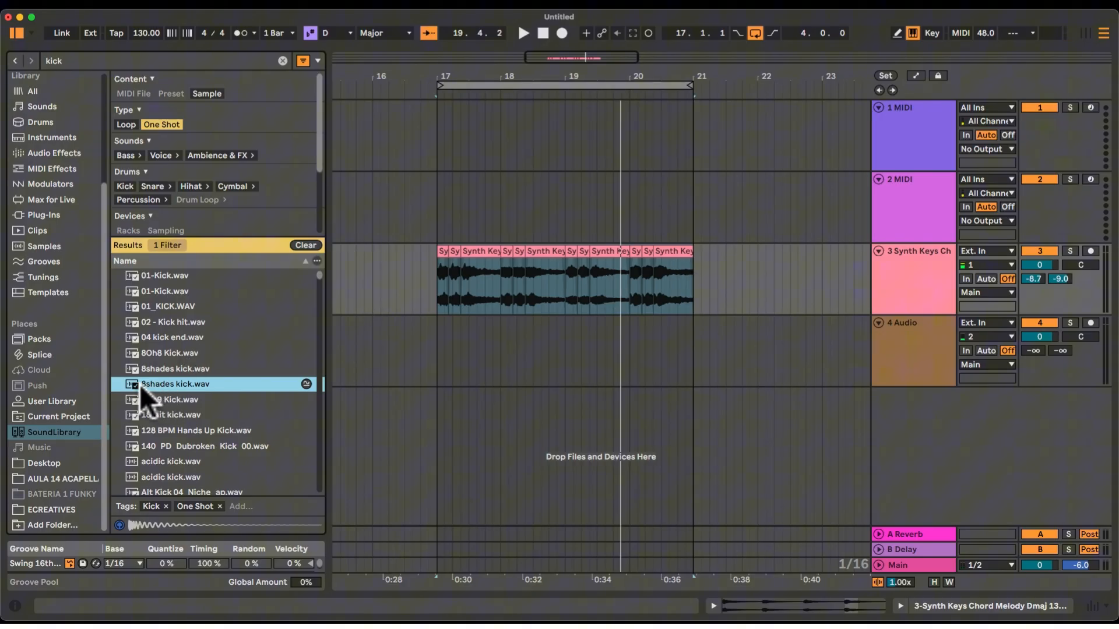
drag(139, 384, 436, 342)
Trim the kick clip's end to 17.2.1 and duplicate it three times to fill bar 17.
drag(464, 62, 583, 308)
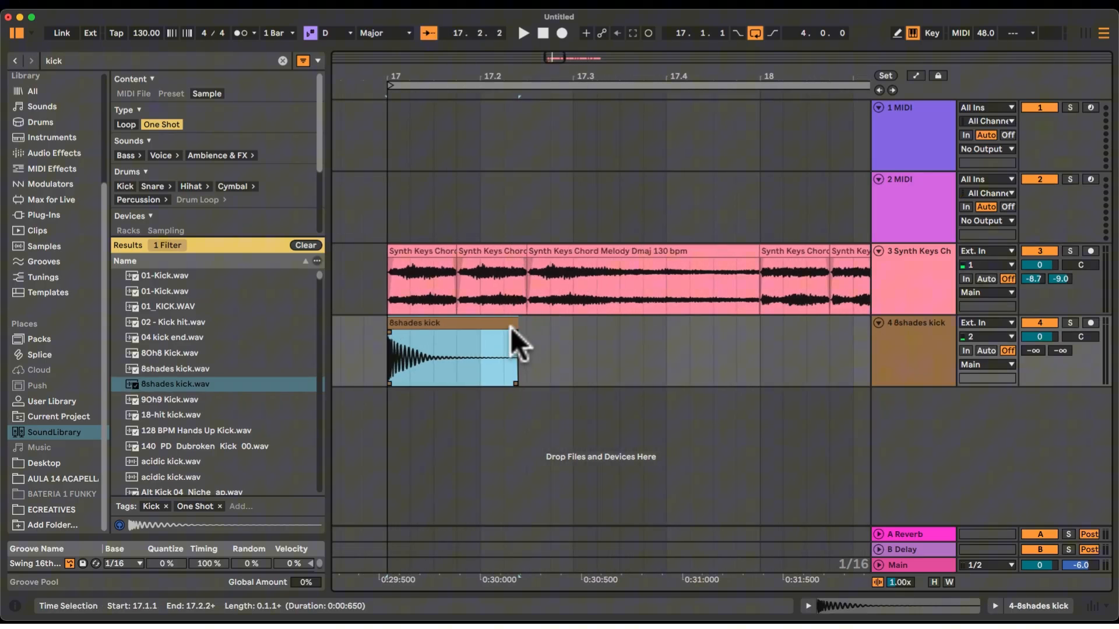
drag(511, 324, 480, 322)
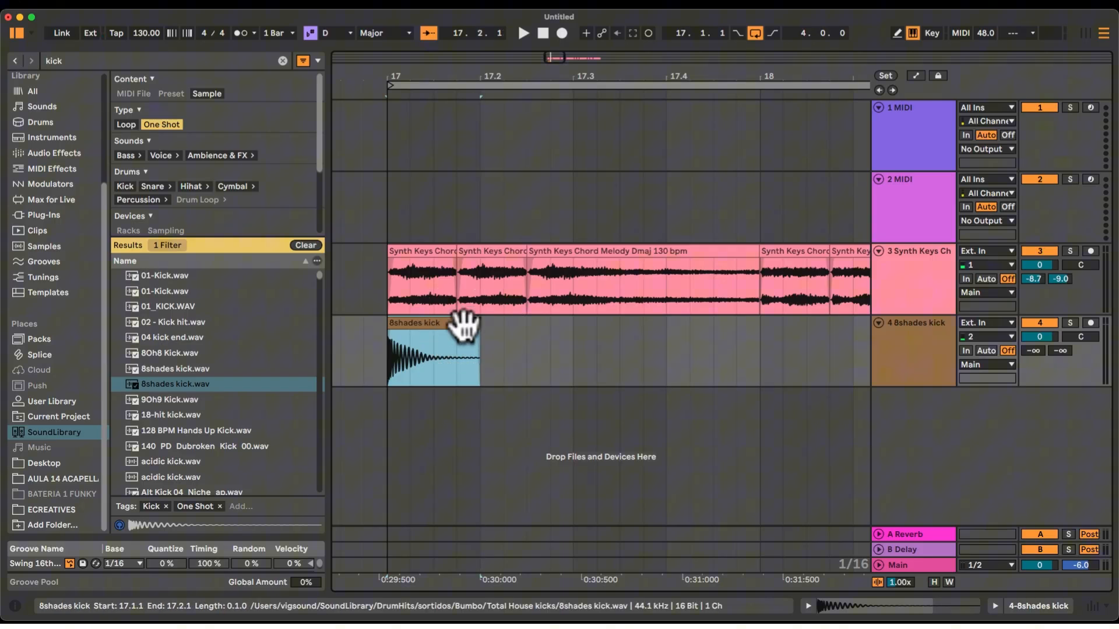
key(super+d)
key(super+d)
key(super+d)
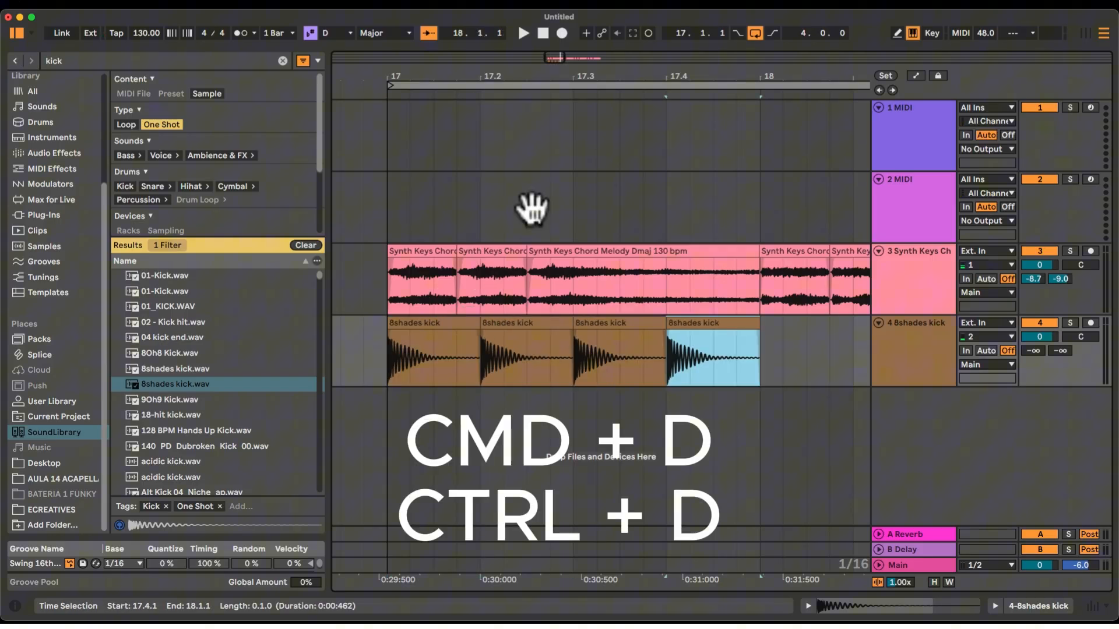
Continue duplicating the one-beat kick clip on every beat up to 21.1.1.
drag(532, 74, 443, 140)
key(super+d)
key(super+d)
key(super+d)
key(super+d)
key(super+d)
key(super+d)
key(super+d)
key(super+d)
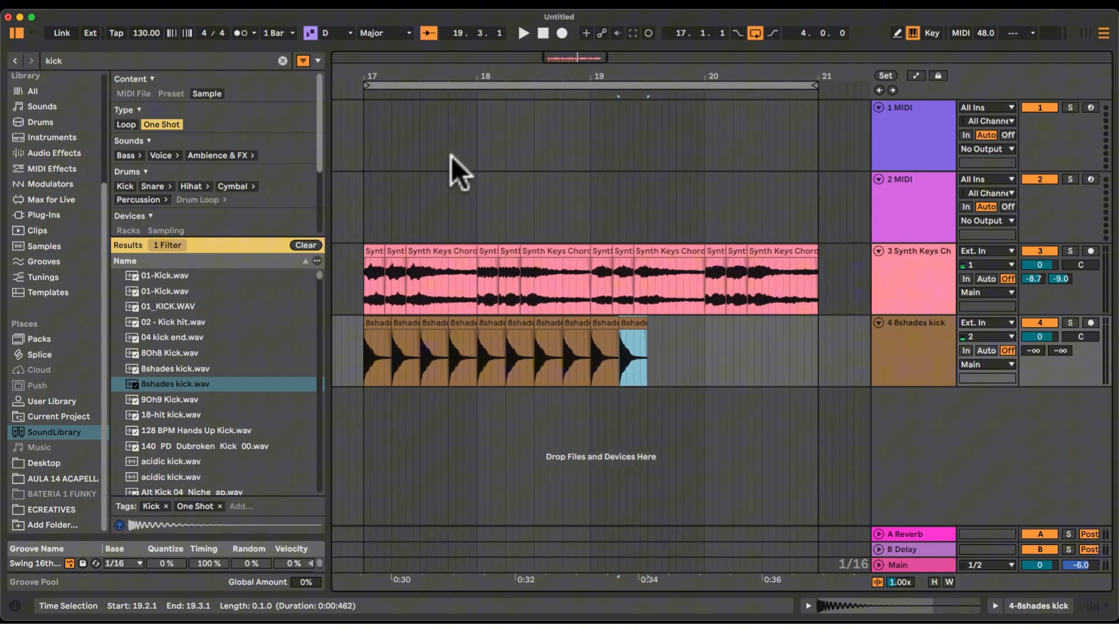
key(super+d)
key(super+d)
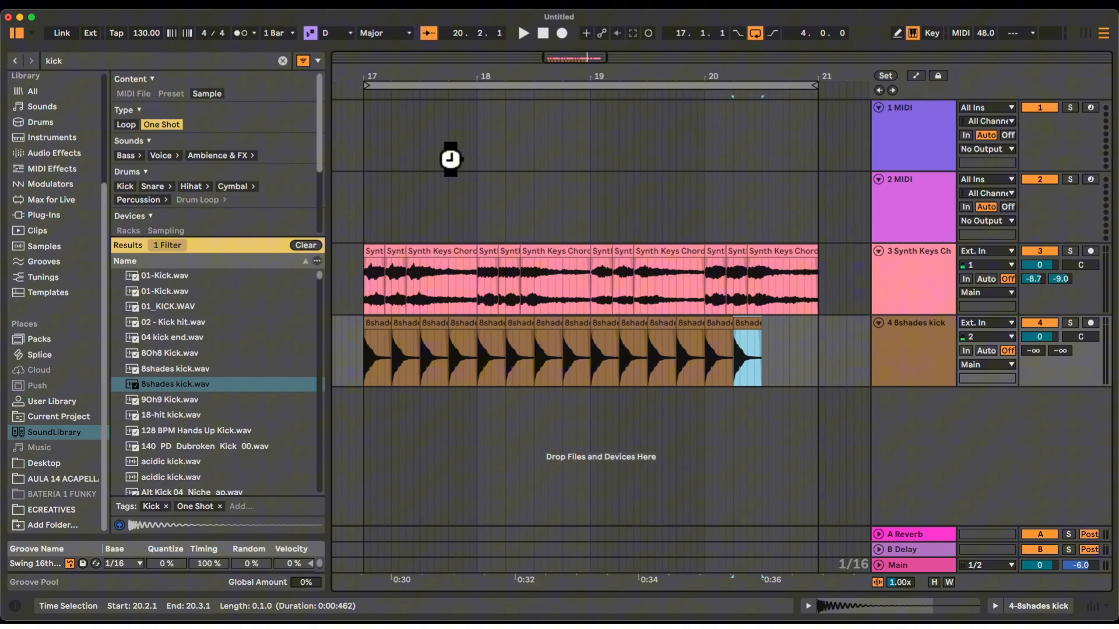
key(super+d)
key(super+d)
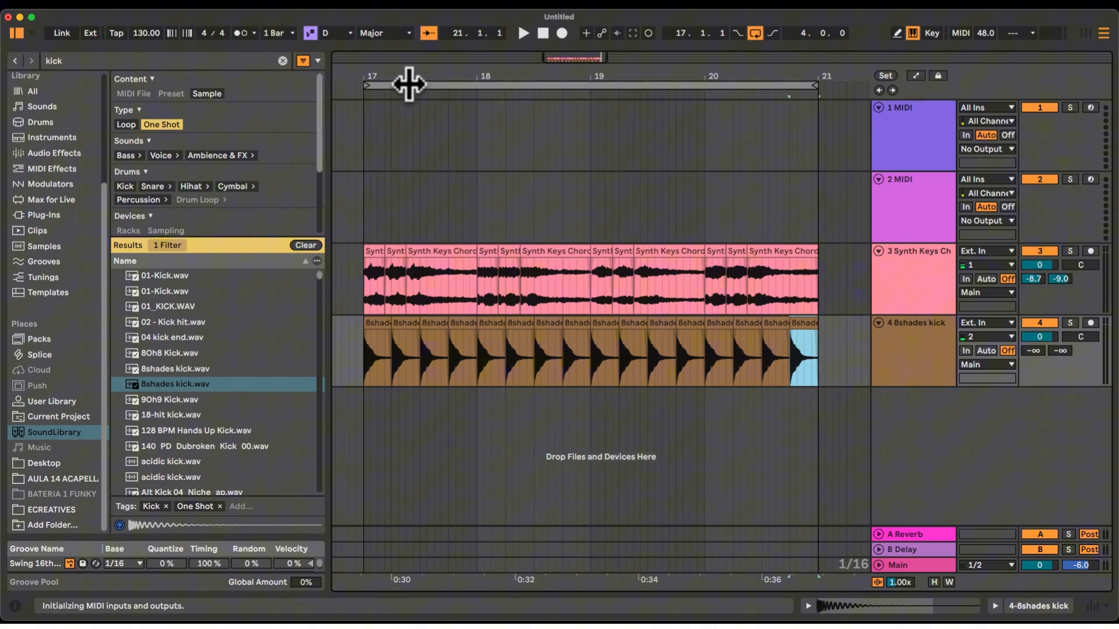
Shift the loop's start to 16.4.4 and play back the chords with the kick pattern.
drag(410, 83, 405, 84)
key(space)
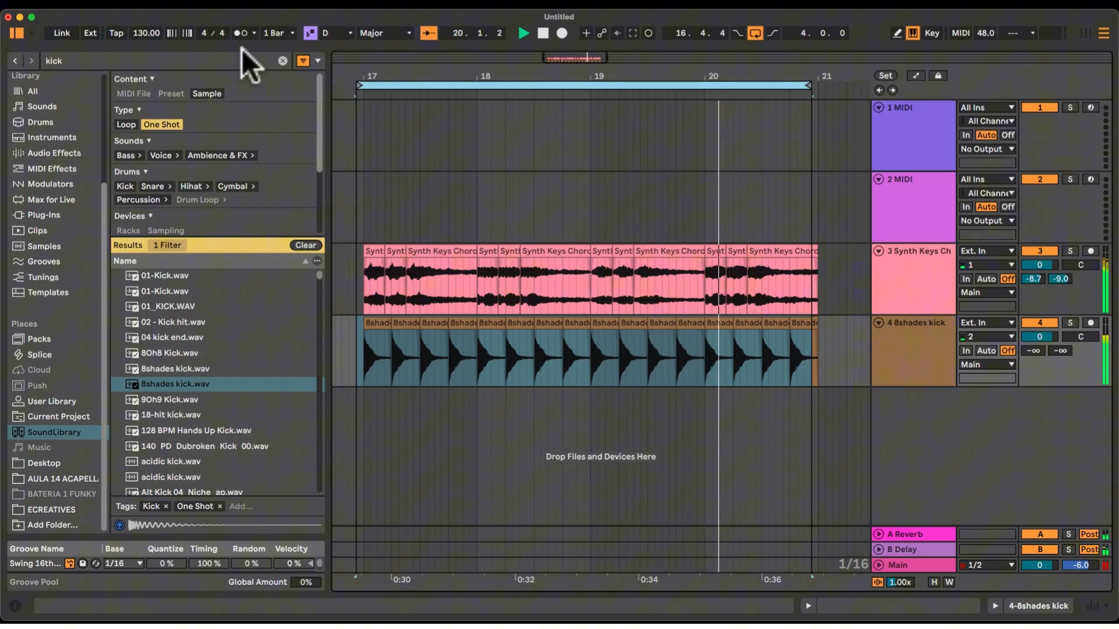
key(space)
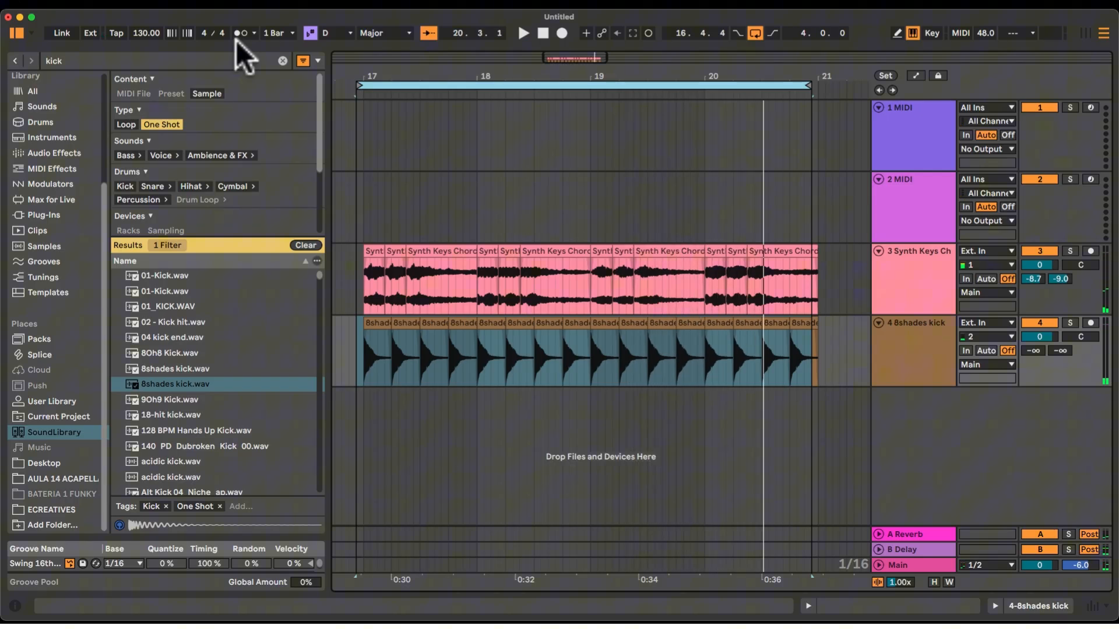
Reset the arrangement loop to start at 17.1.1 and span four bars, up to 21.1.1.
click(373, 322)
click(407, 320)
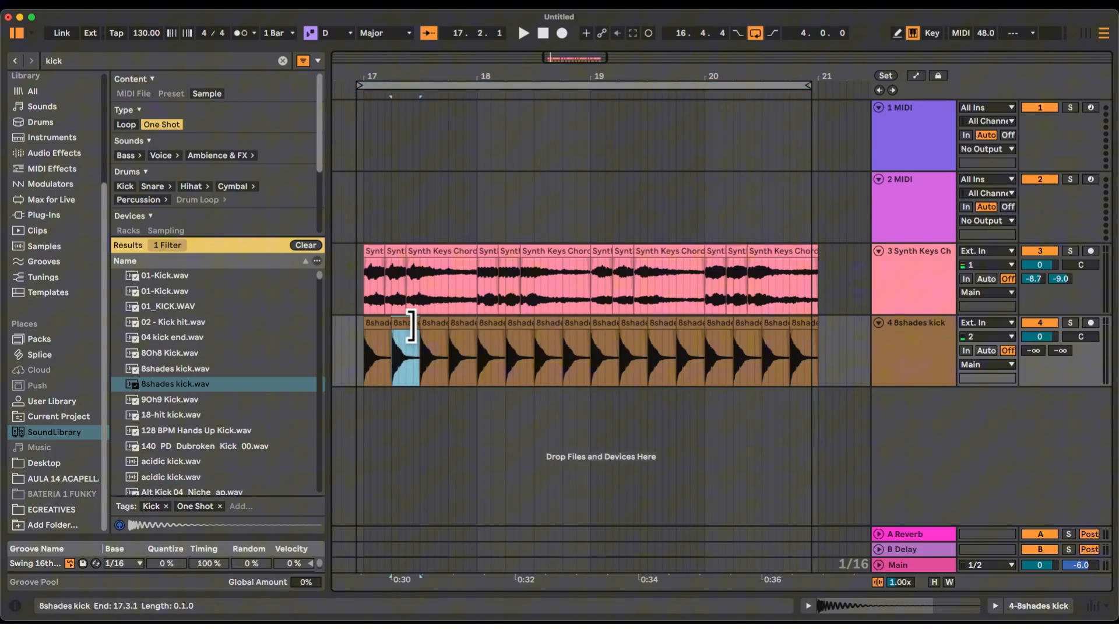
click(361, 86)
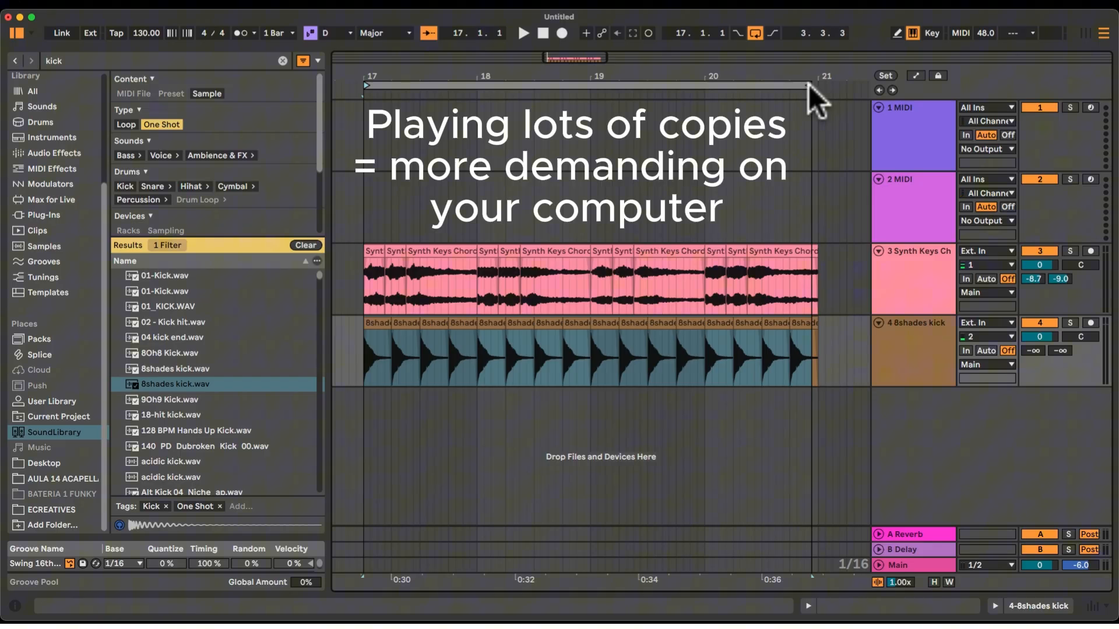
drag(809, 85, 814, 84)
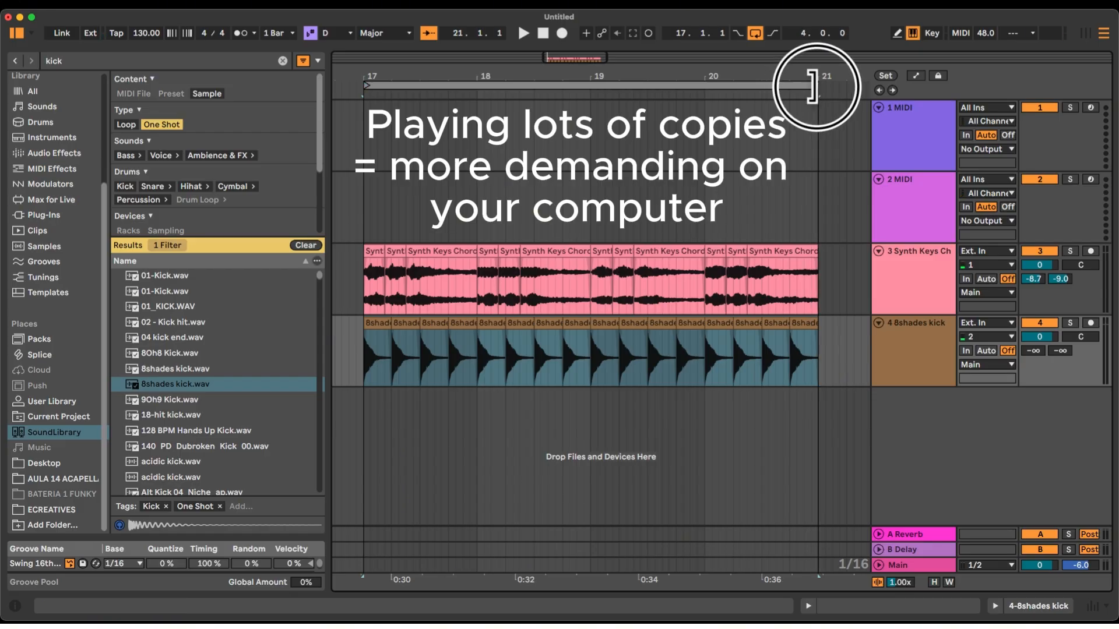
Try consolidating the four kick clips of bar 17 into a single clip, and undo it.
click(376, 325)
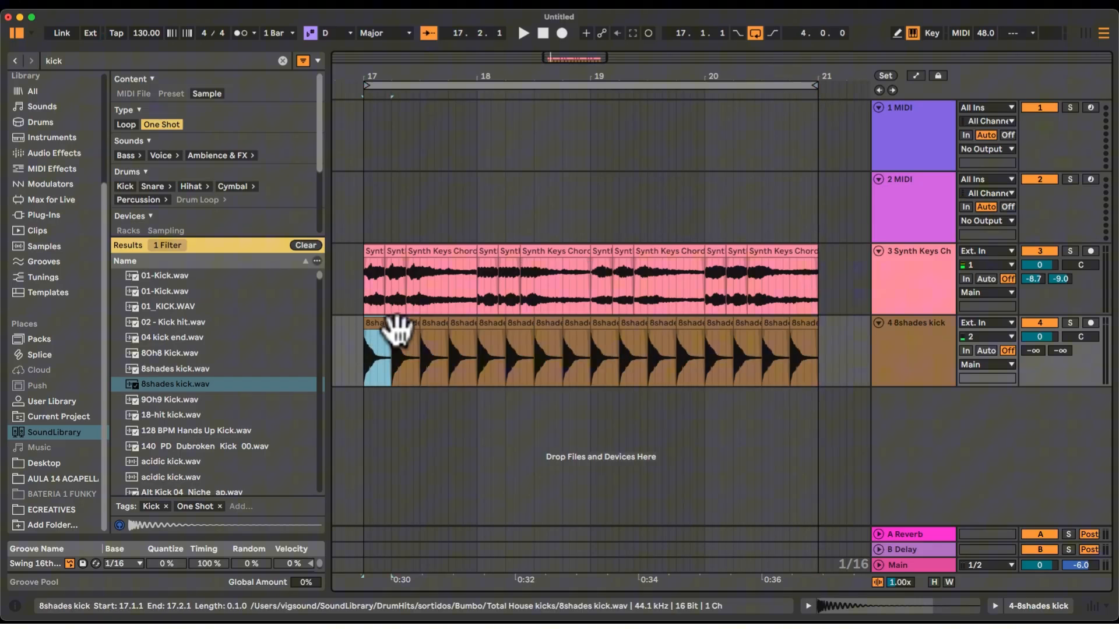
shift+click(462, 324)
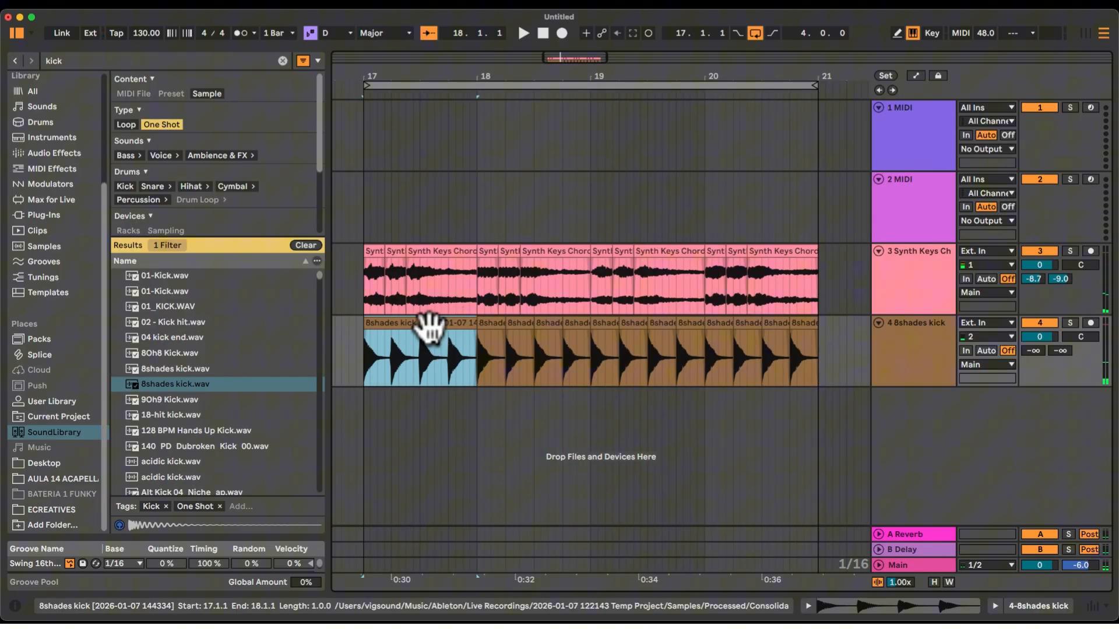
key(super+z)
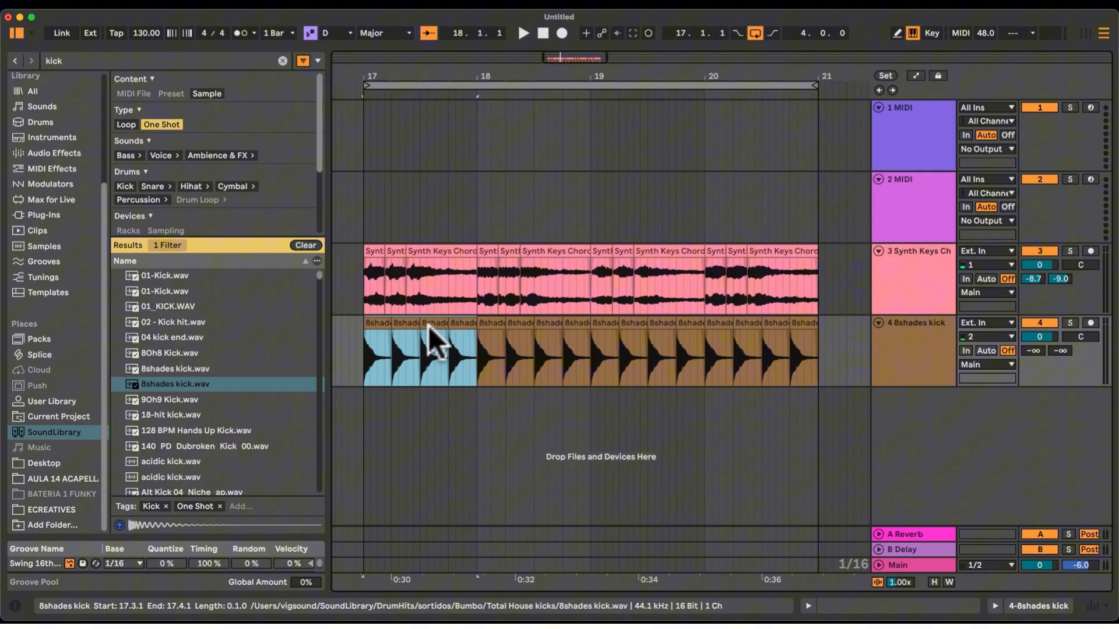
Delete every duplicated kick clip from 17.2.1 to 21.1.1, keeping only the first one.
click(407, 344)
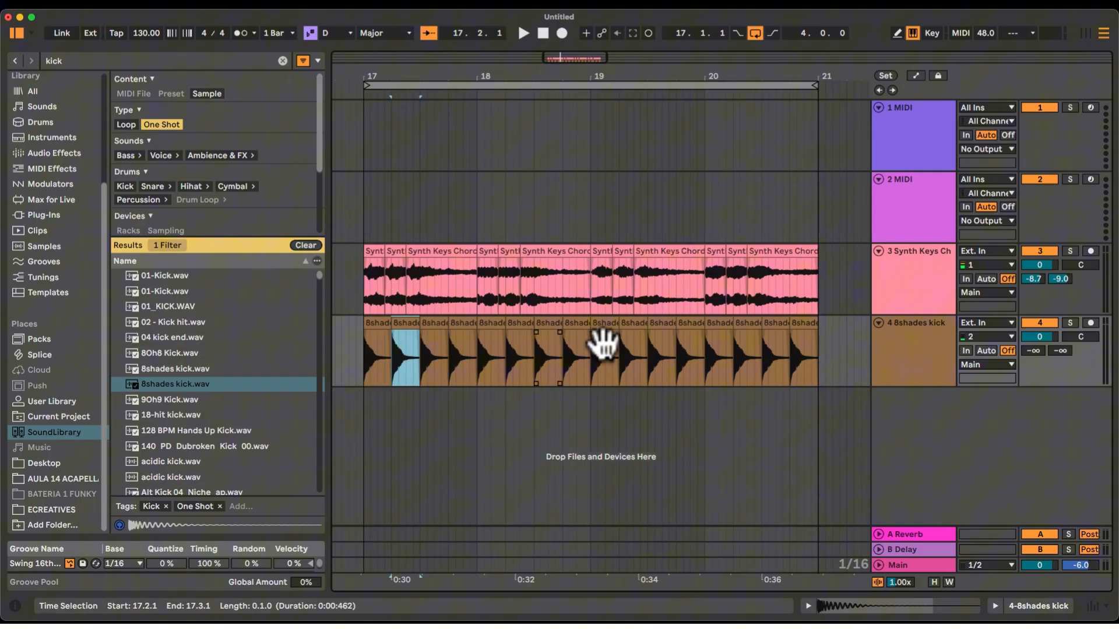
shift+click(803, 327)
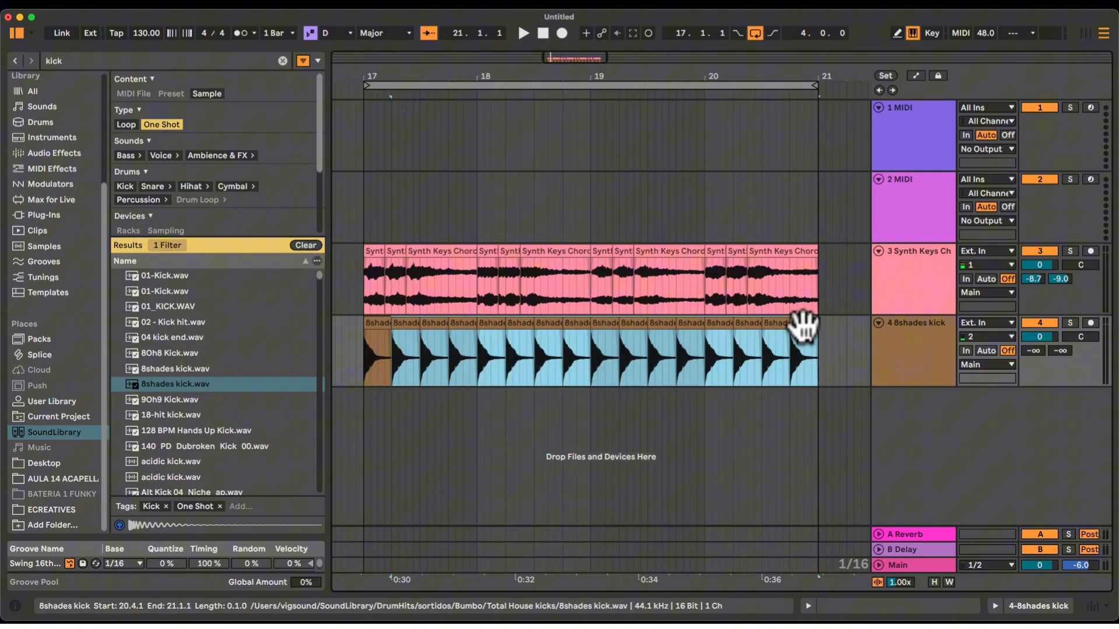
key(super+j)
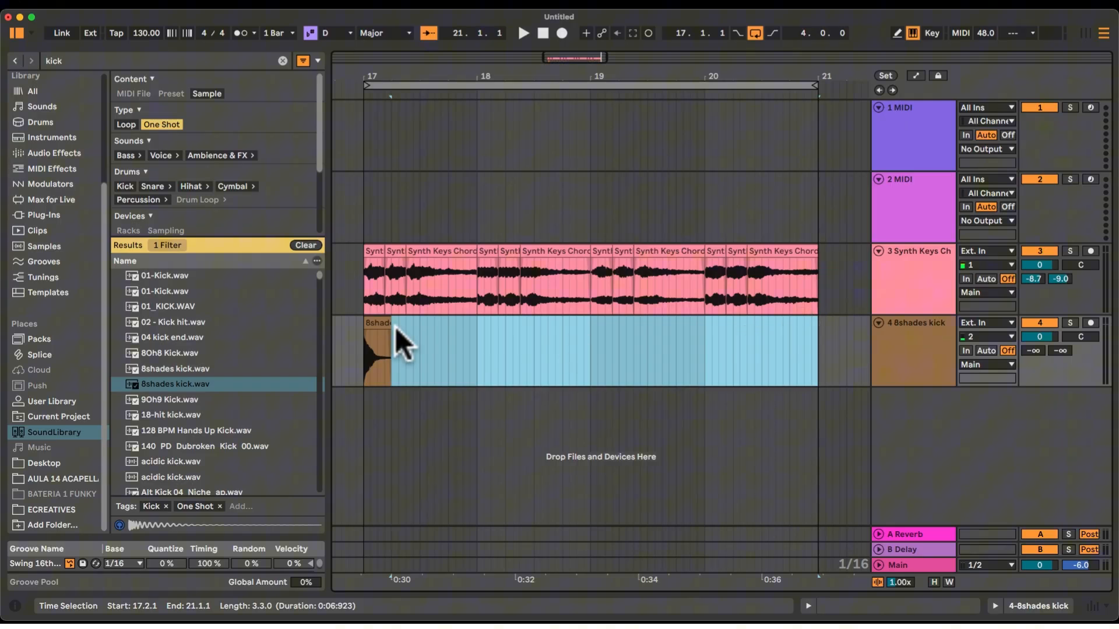
Enable Warp and Loop on the remaining kick clip and set its loop length to one beat (0.1.0).
click(375, 324)
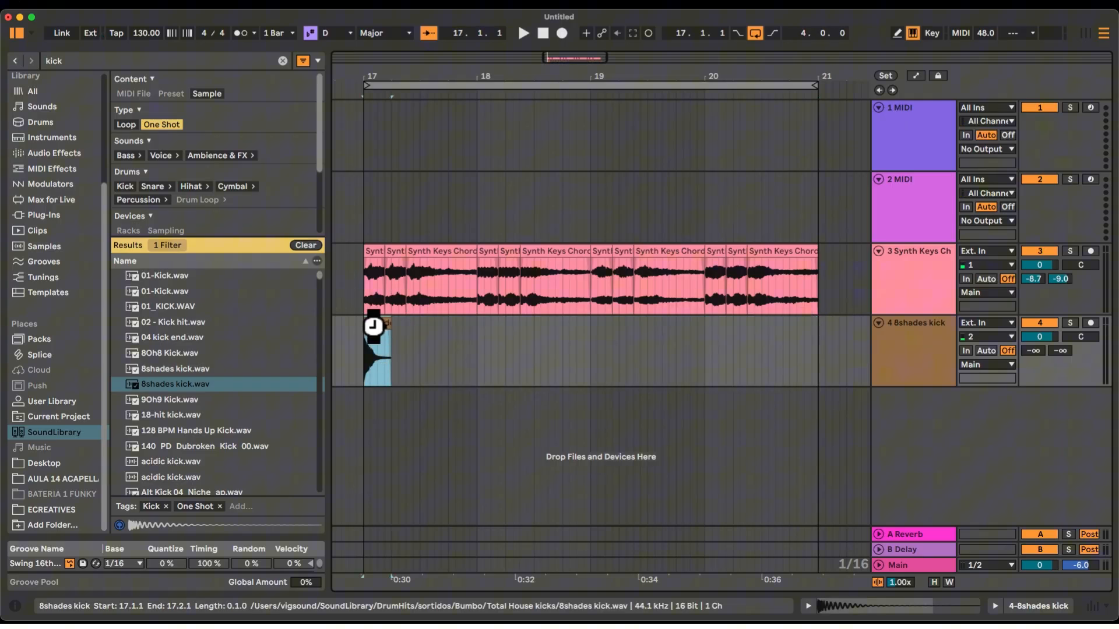
double_click(375, 324)
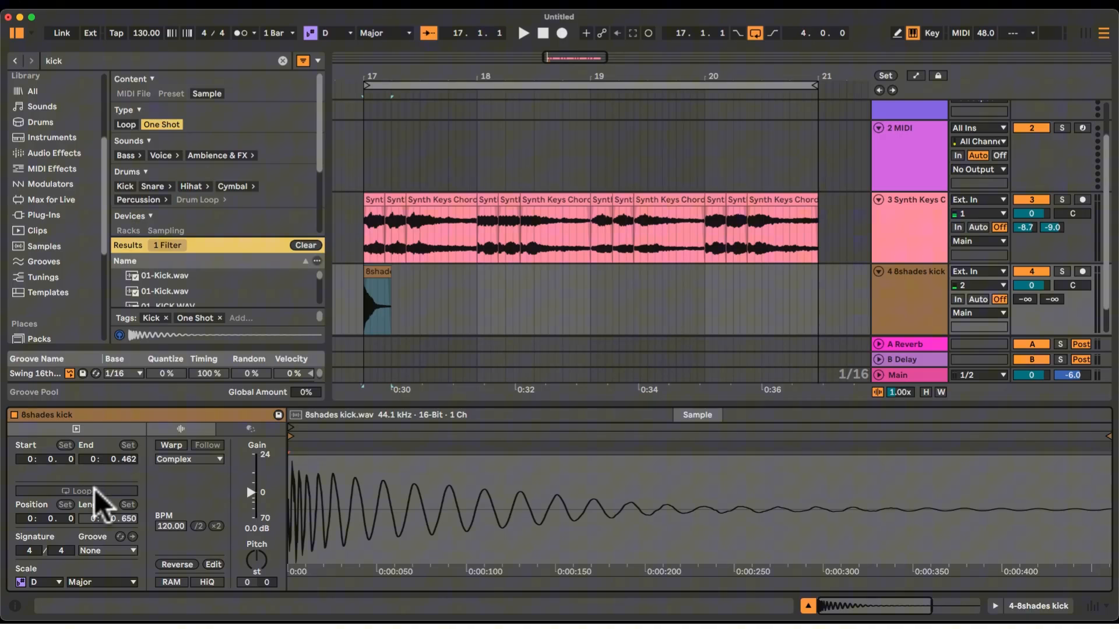
click(93, 491)
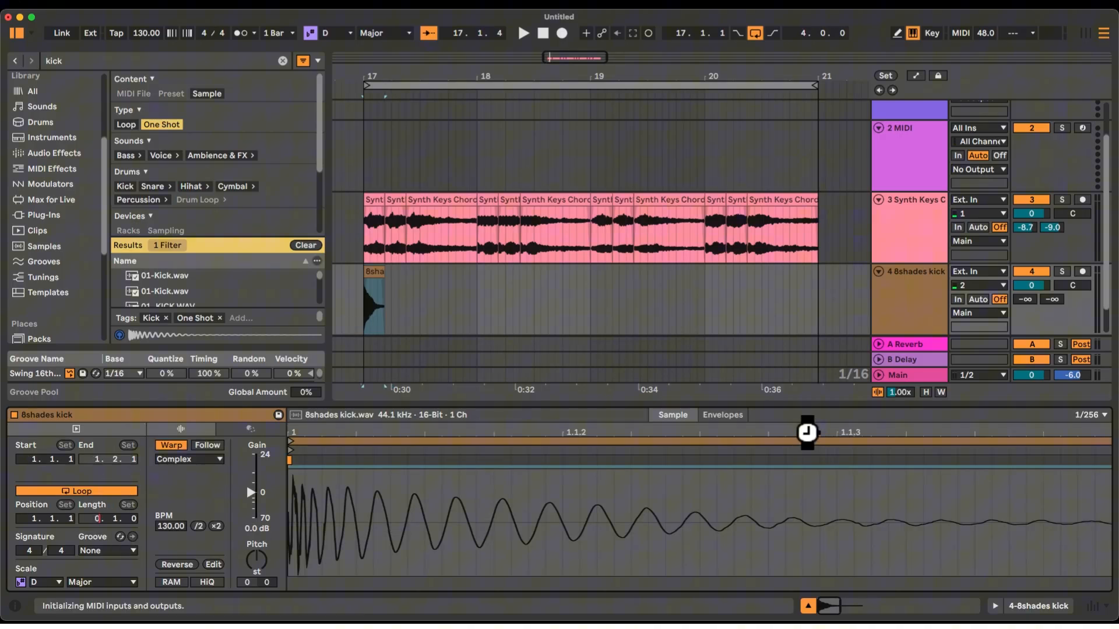
drag(807, 432, 809, 432)
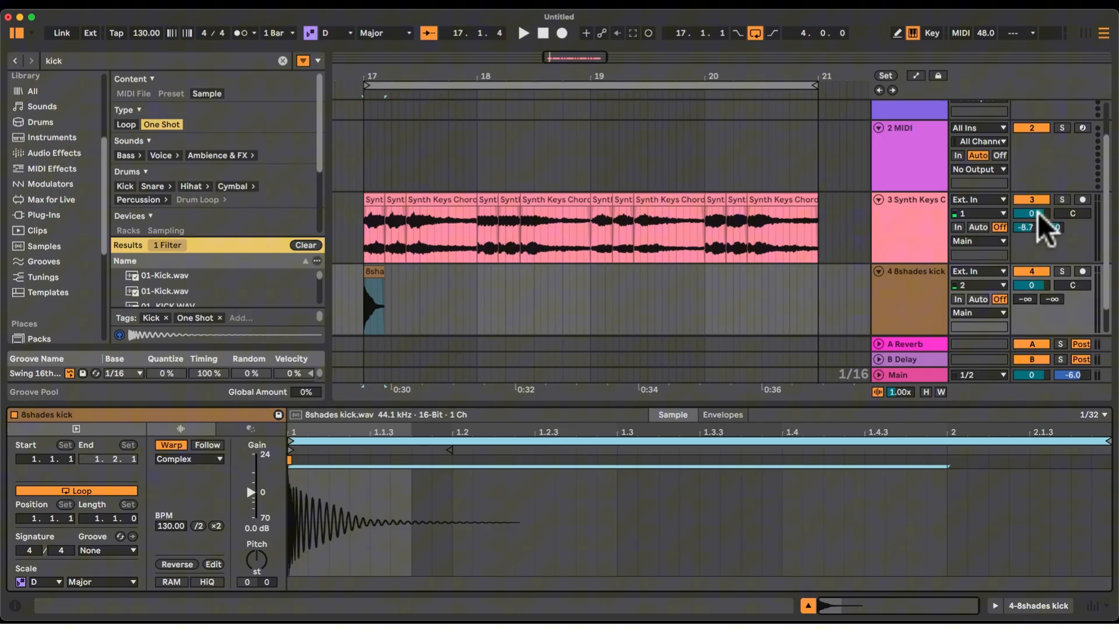
drag(1104, 441, 874, 470)
Extend the looped kick clip to 21.1.1 so the kick repeats on every beat of the four bars.
drag(381, 74, 381, 71)
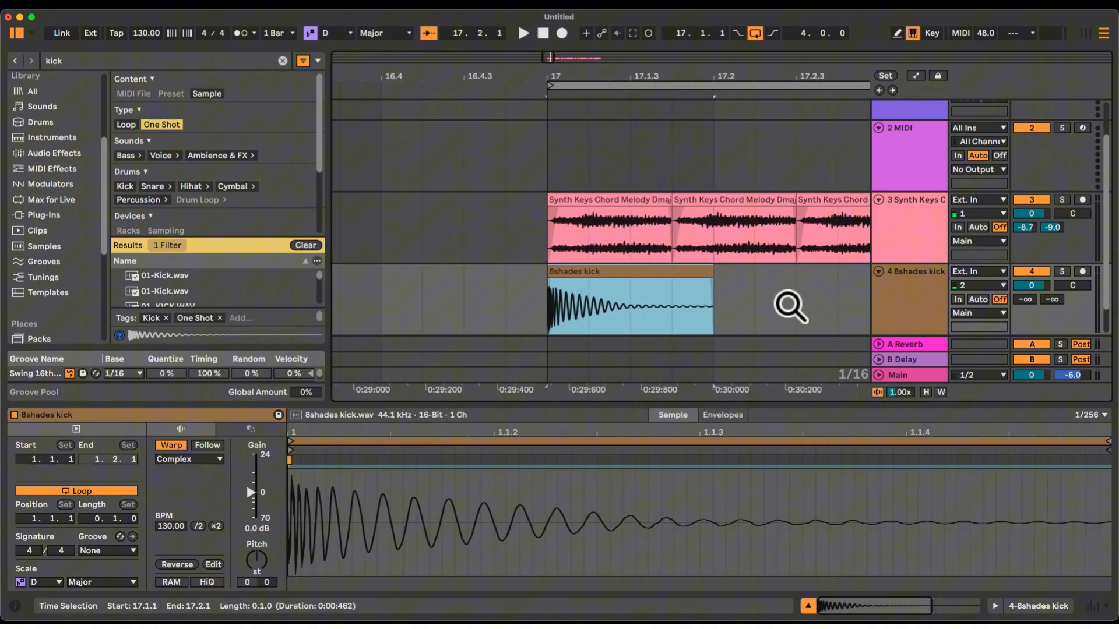
drag(1001, 426, 998, 429)
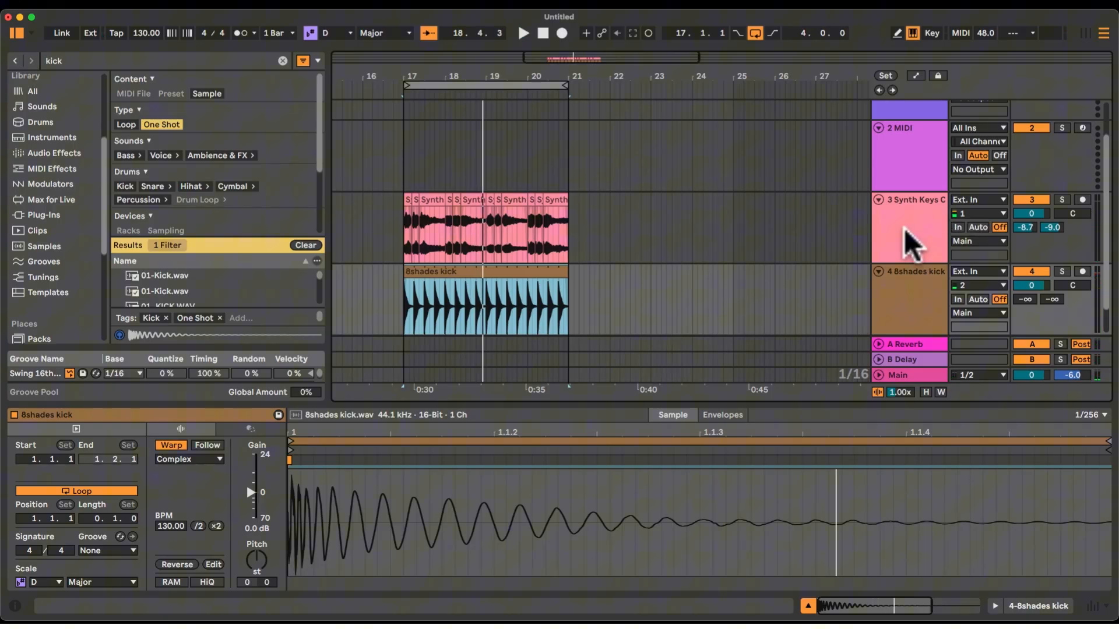
Try swapping the second and third synth chord chops in bar 17 and play the loop with the kick.
mouse_move(434, 76)
mouse_down()
mouse_move(529, 99)
mouse_move(437, 83)
mouse_up()
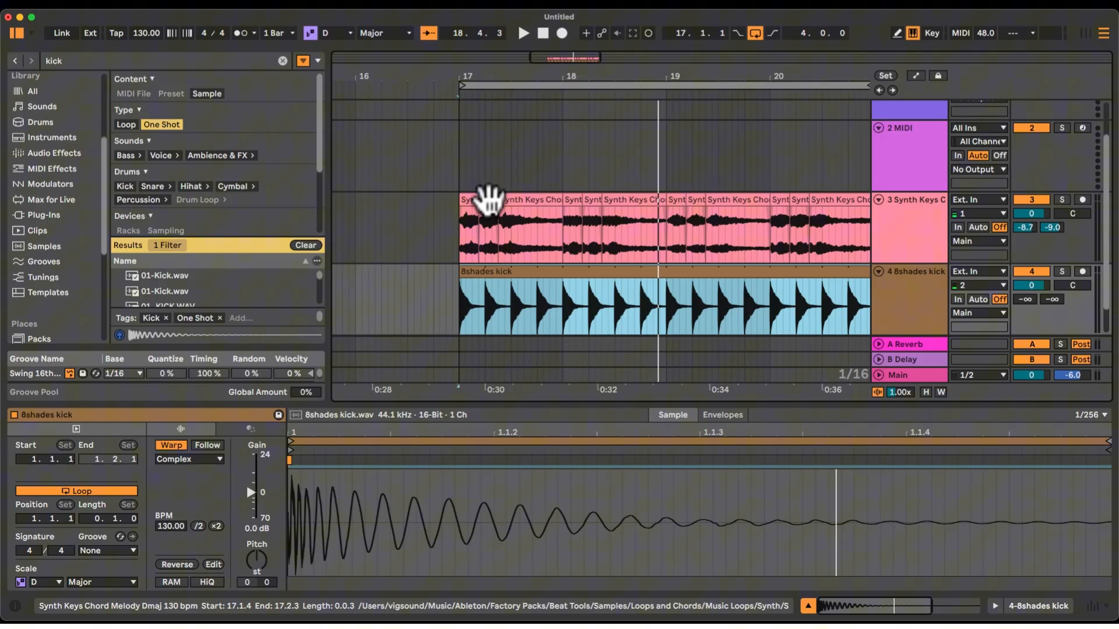
drag(488, 200, 430, 201)
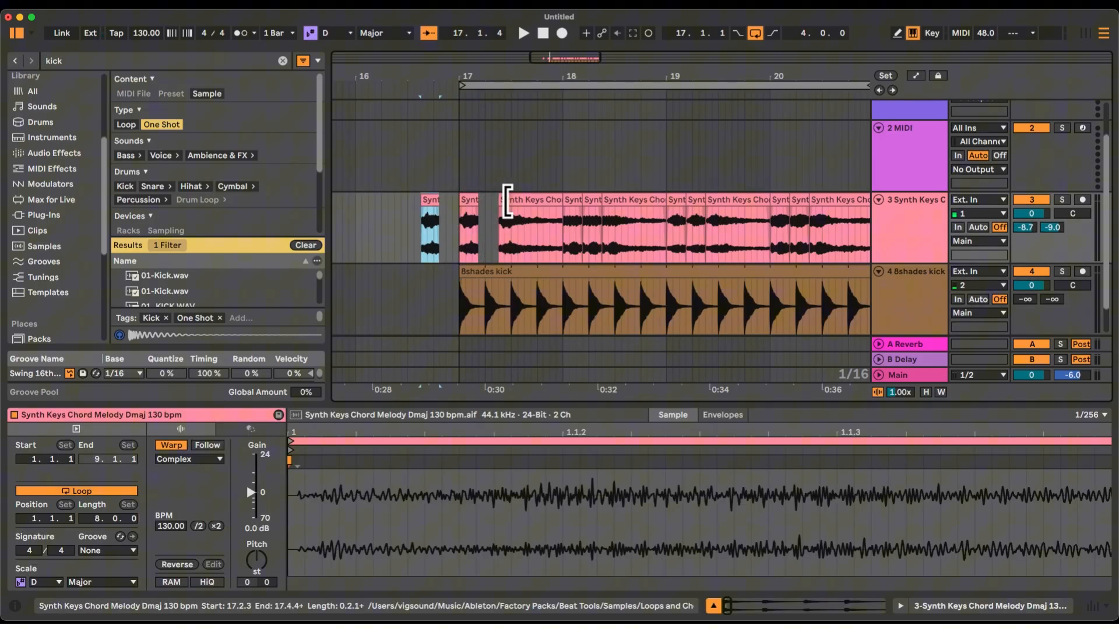
drag(507, 201, 540, 199)
click(495, 85)
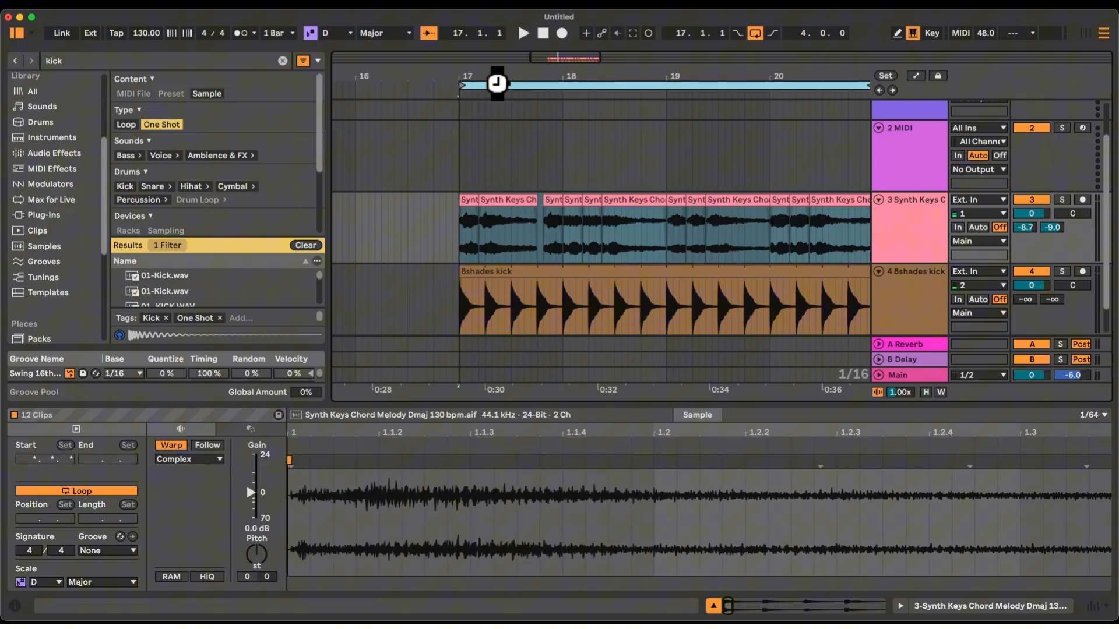
key(space)
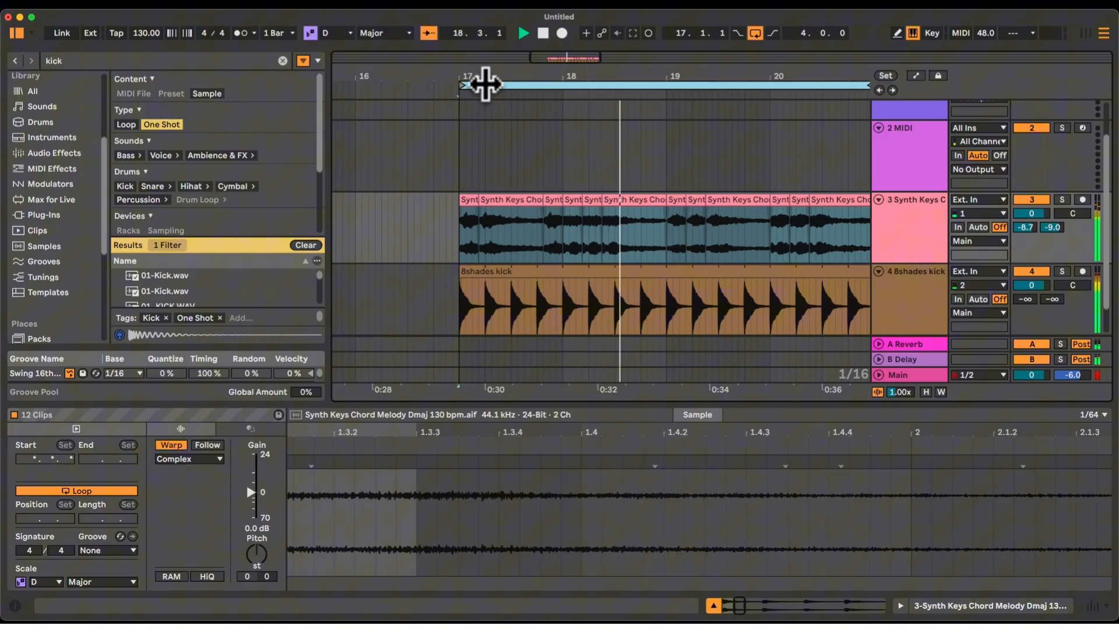
key(space)
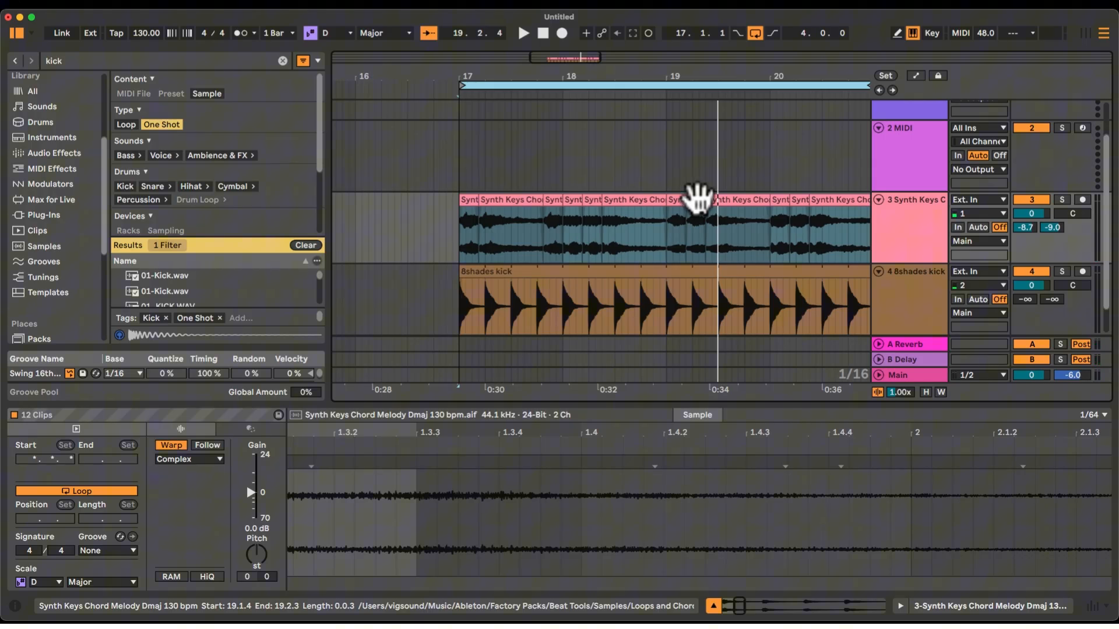
Undo the rearrangement of the synth chord chops in bar 17.
key(super+z)
key(super+z)
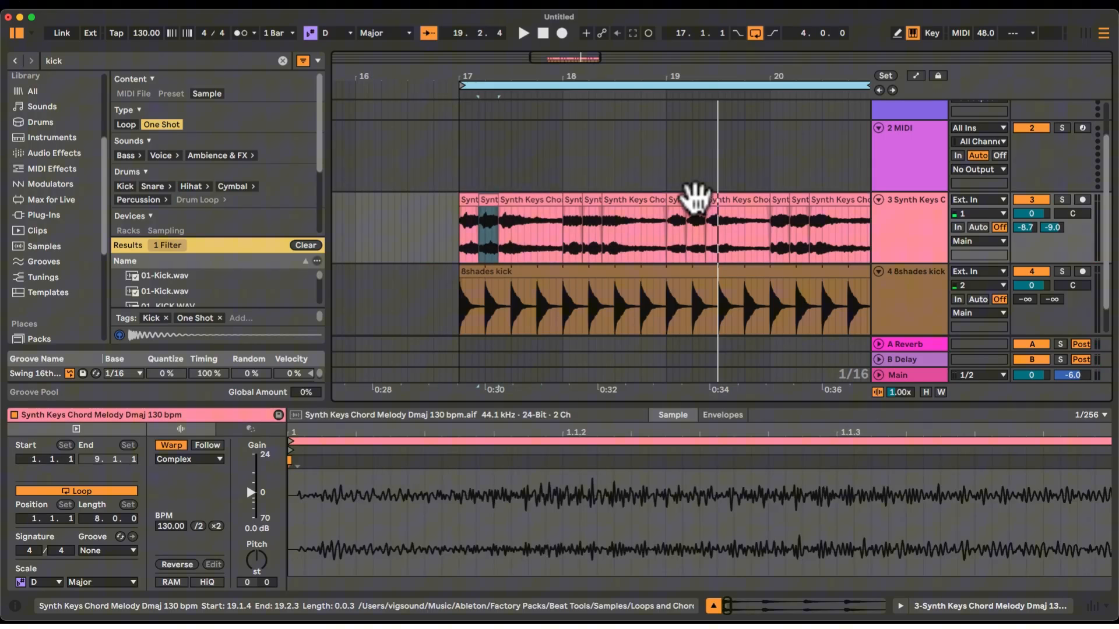
drag(579, 81, 548, 85)
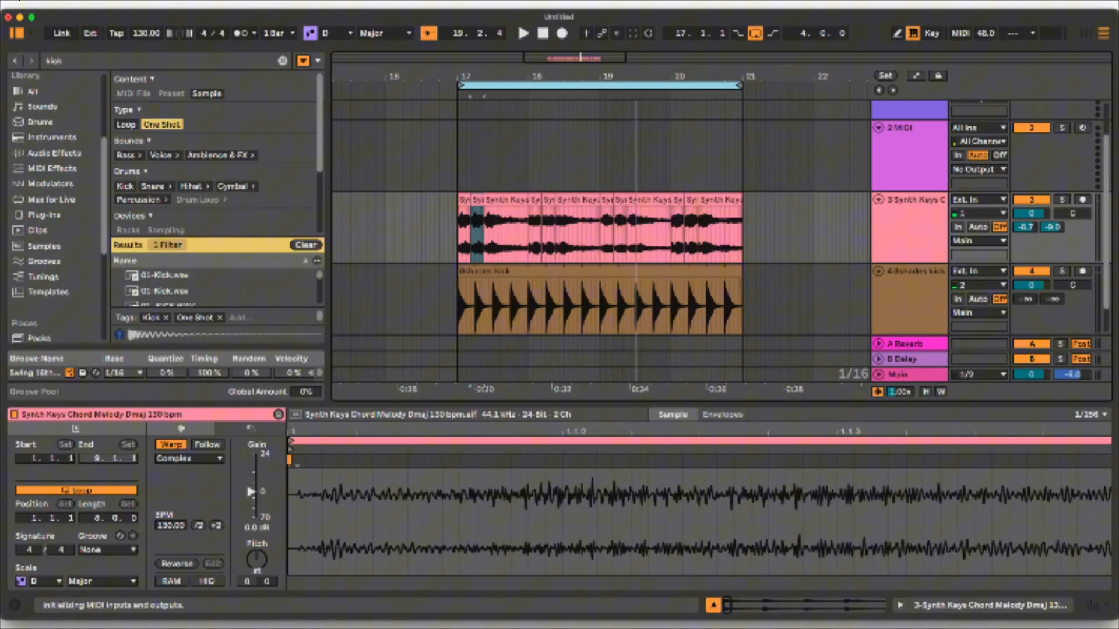